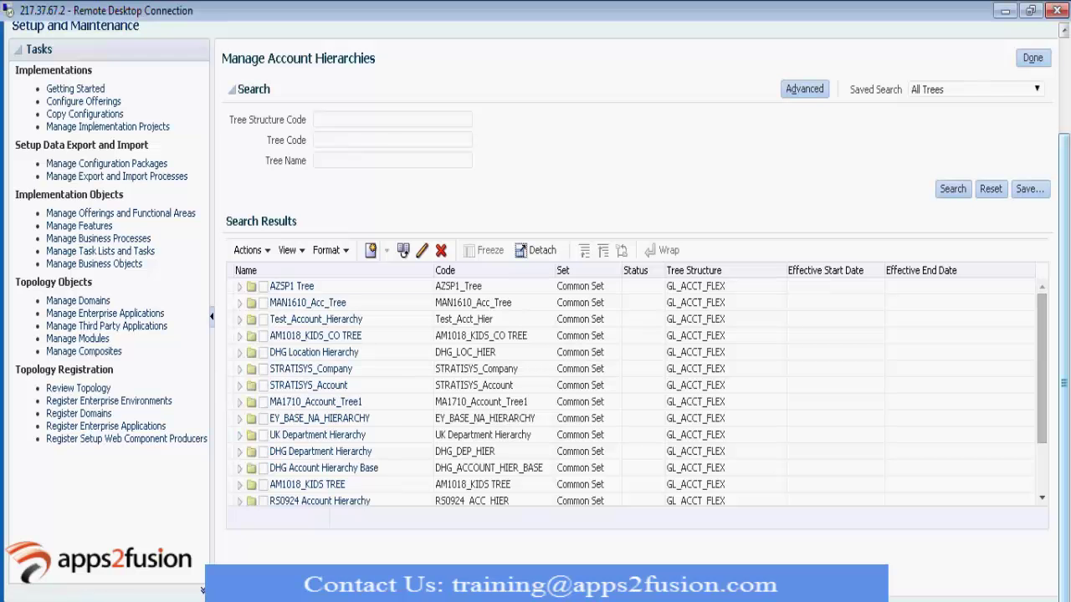
Place the cursor in the Name field of the new account hierarchy definition
left_click(412, 124)
Enter MA1611_Acc_Hierarchy as both the hierarchy name and code
type("MA1611_Acc")
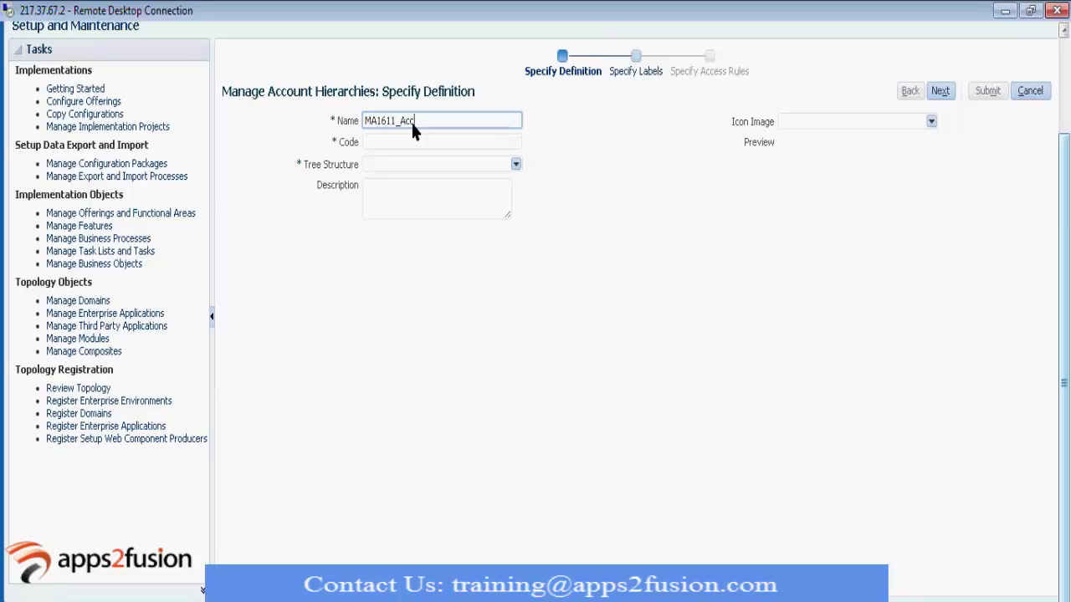
type("_Hier")
type("archy")
key("Tab")
key("shift+Tab")
key("ctrl+c")
key("Tab")
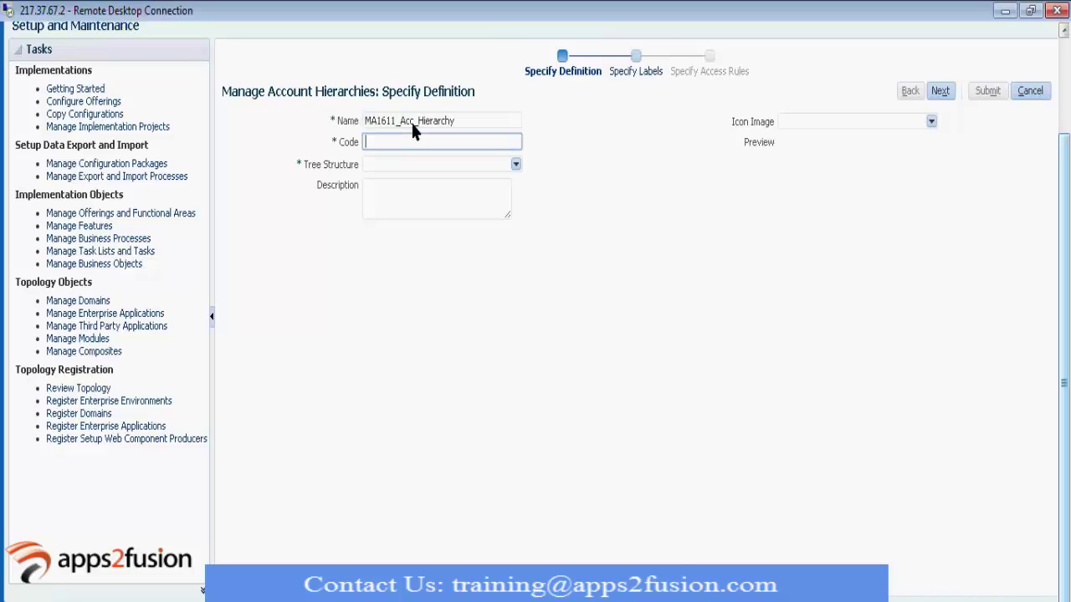
key("ctrl+v")
key("Tab")
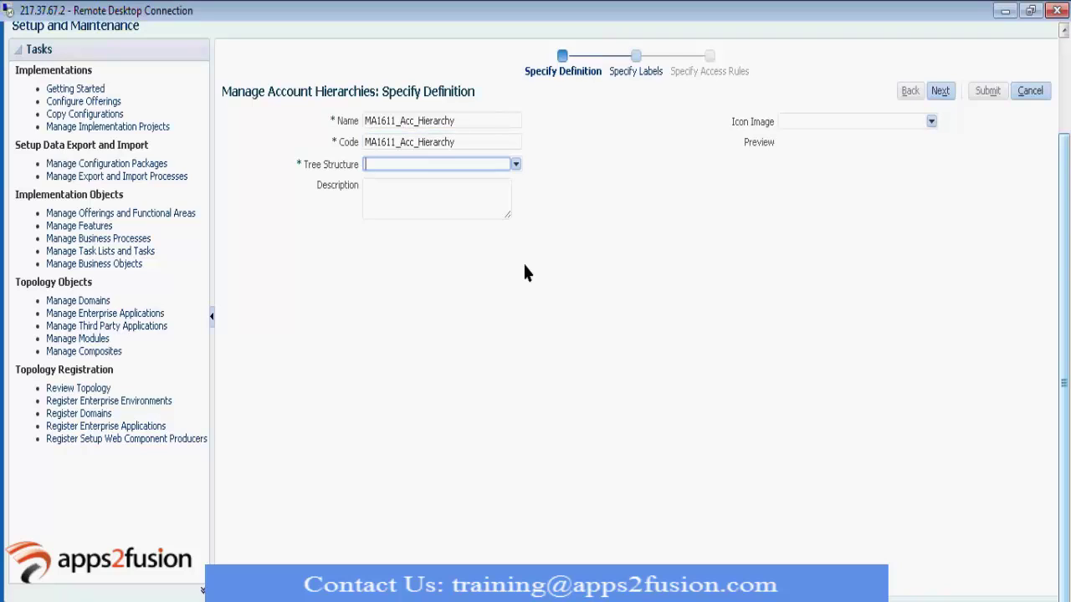
Choose Accounting Flexfield Hierarchy as the tree structure
left_click(517, 166)
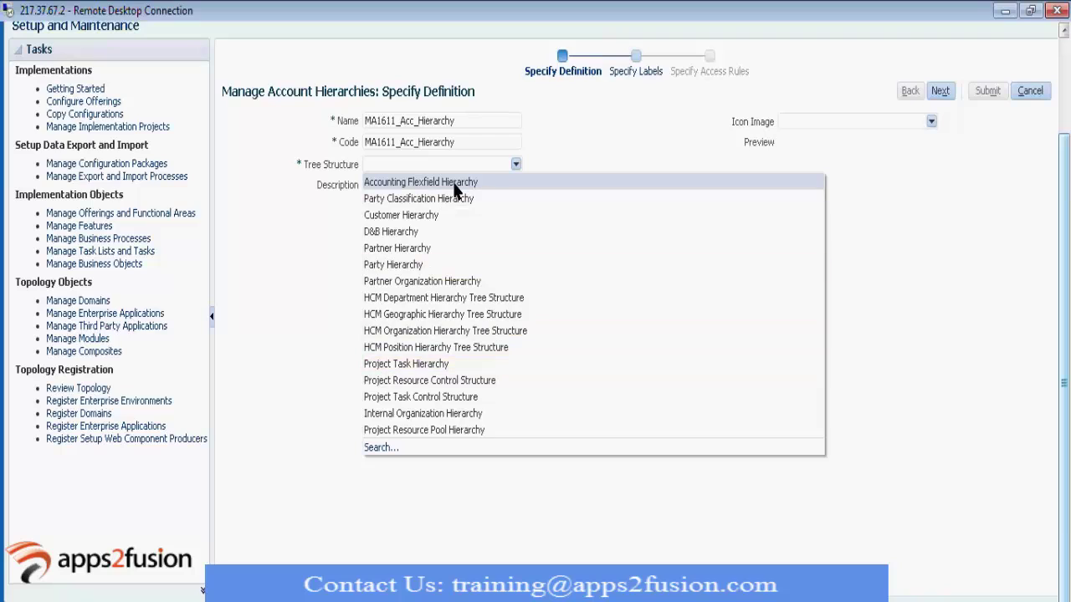
left_click(516, 164)
left_click(385, 194)
Fill the description with MA1611_Acc_Hierarchy and expand the Detail Values data source parameters
key("ctrl+v")
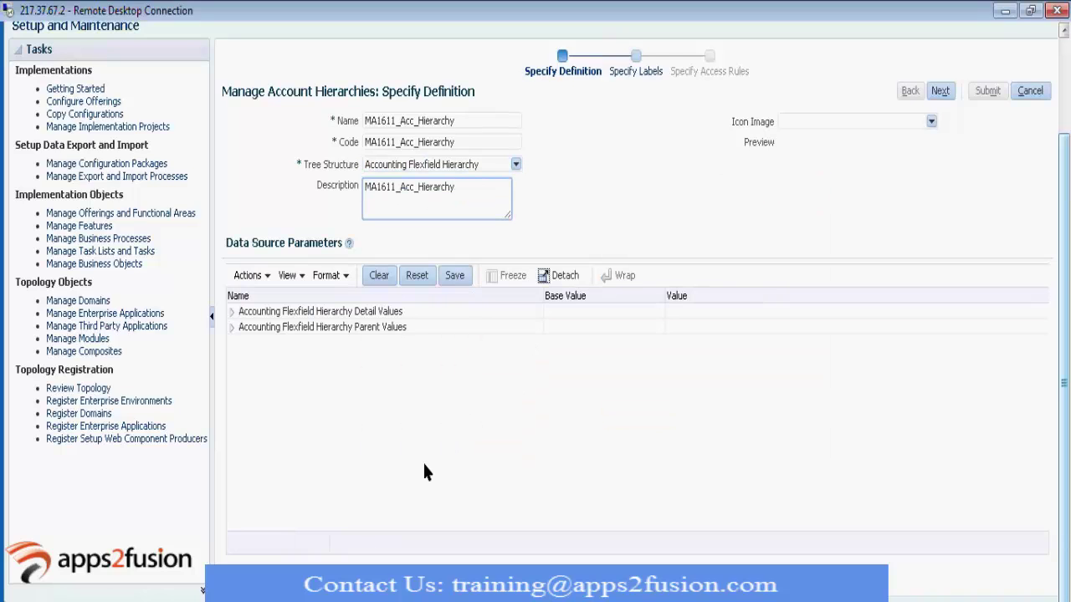
left_click(416, 473)
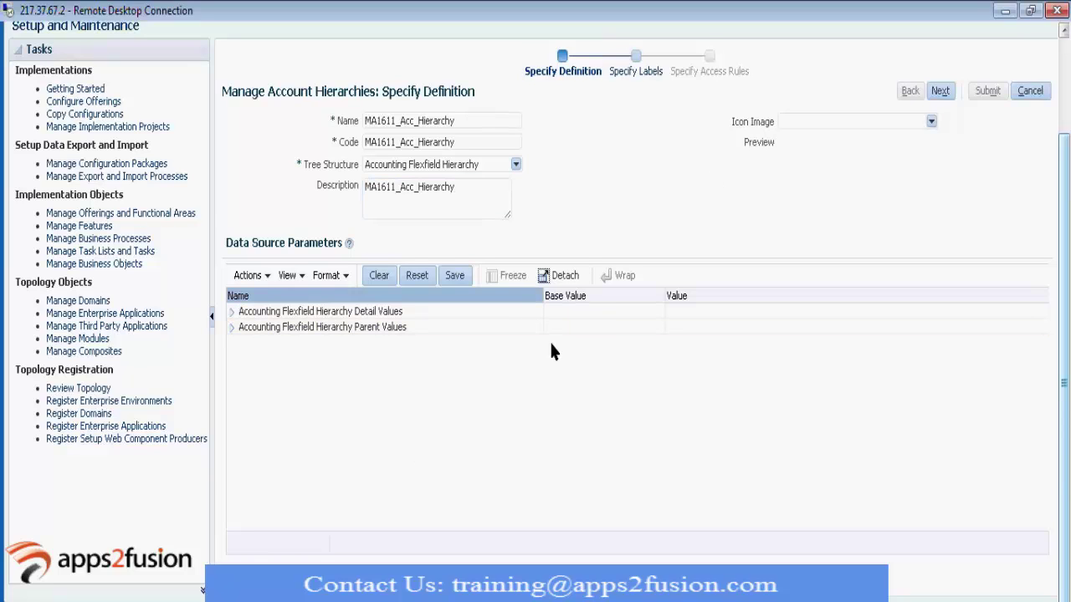
left_click(231, 311)
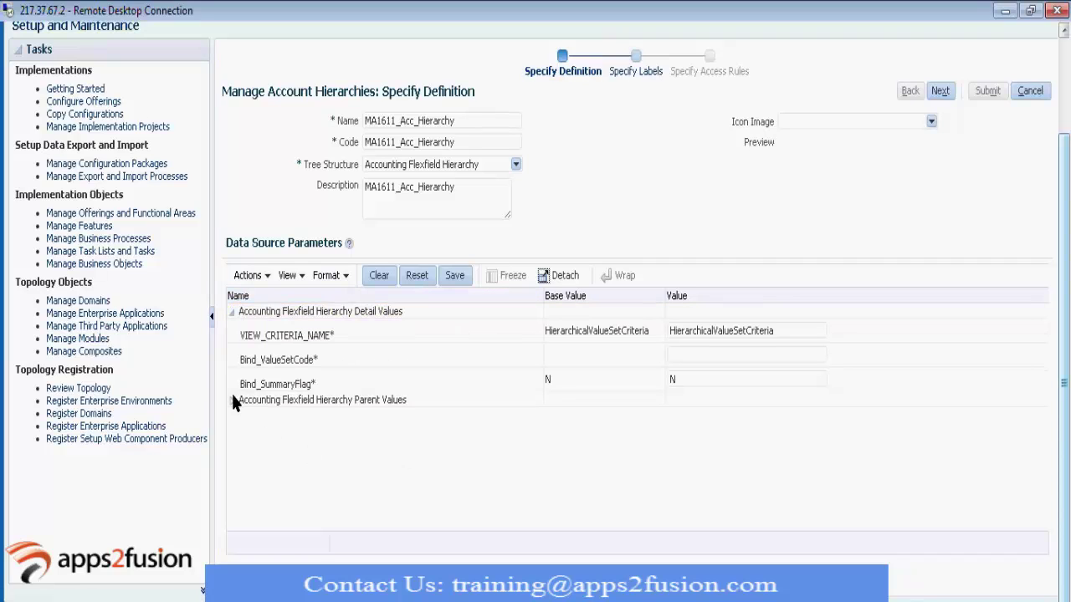
left_click(231, 396)
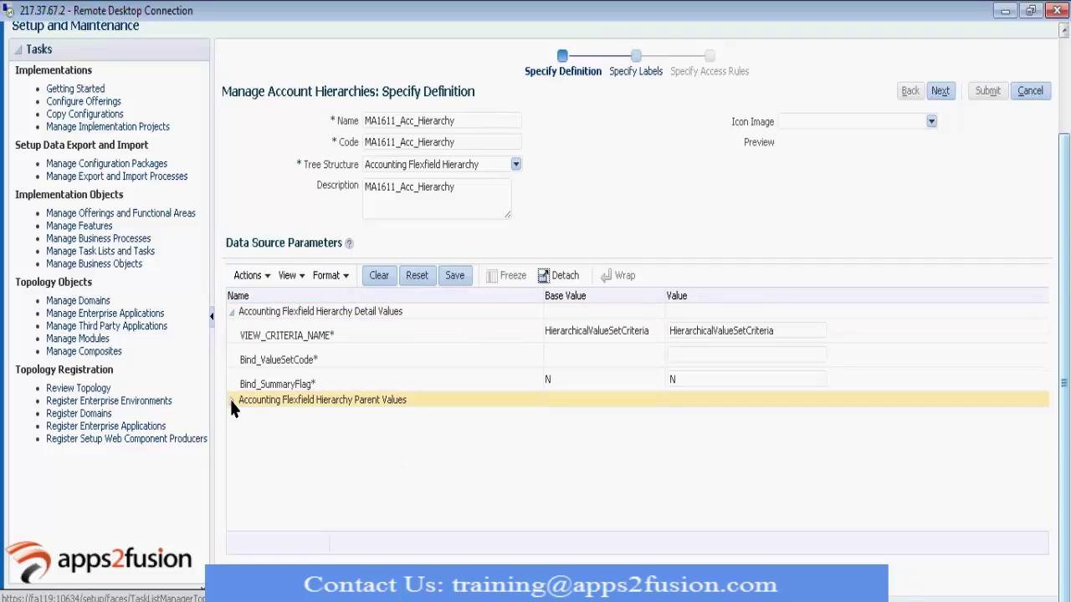
Set Bind_ValueSetCode to MA1611_Account for both Detail Values and Parent Values
left_click(681, 356)
type("MA1611_Account")
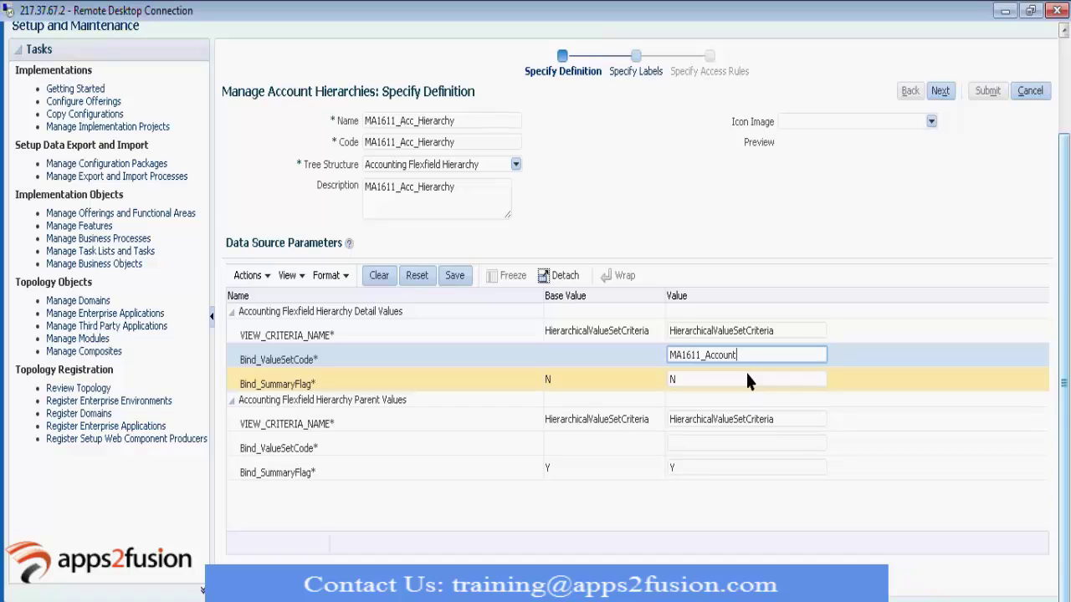
key("ctrl+a")
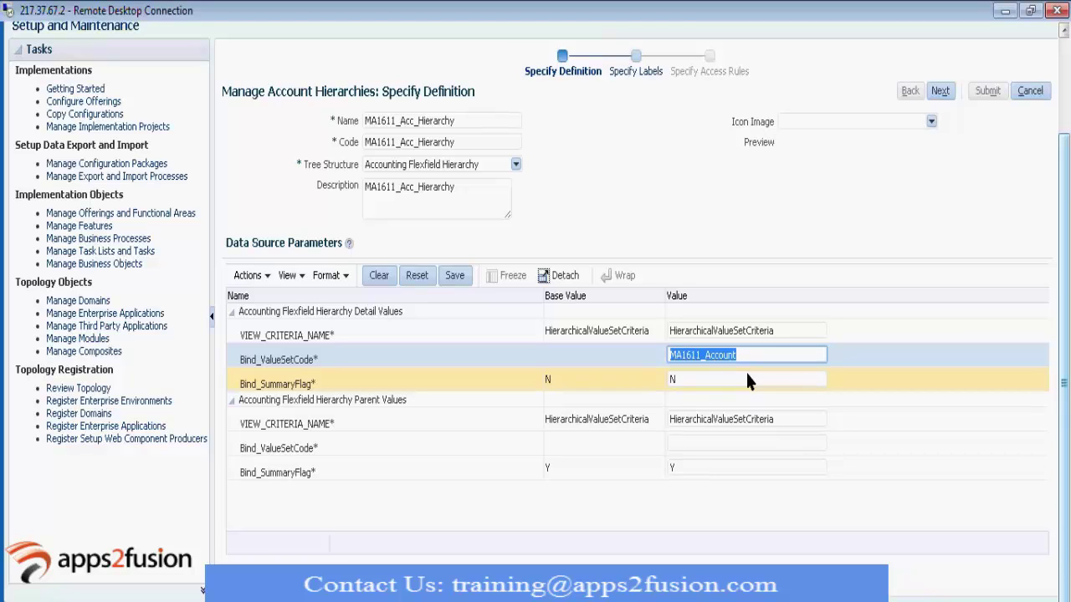
key("Tab")
left_click(702, 452)
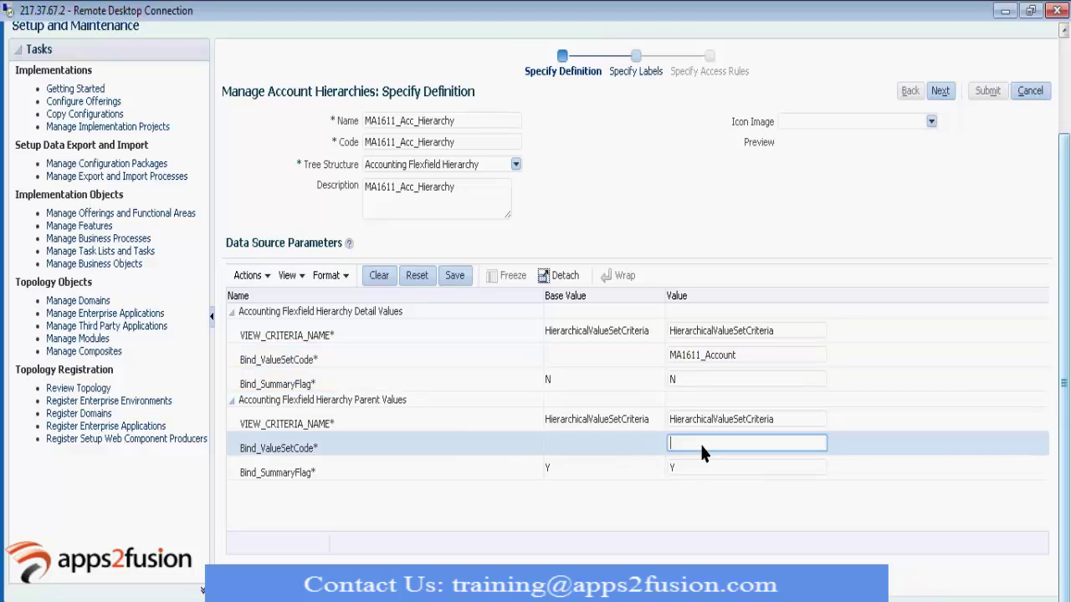
key("ctrl+v")
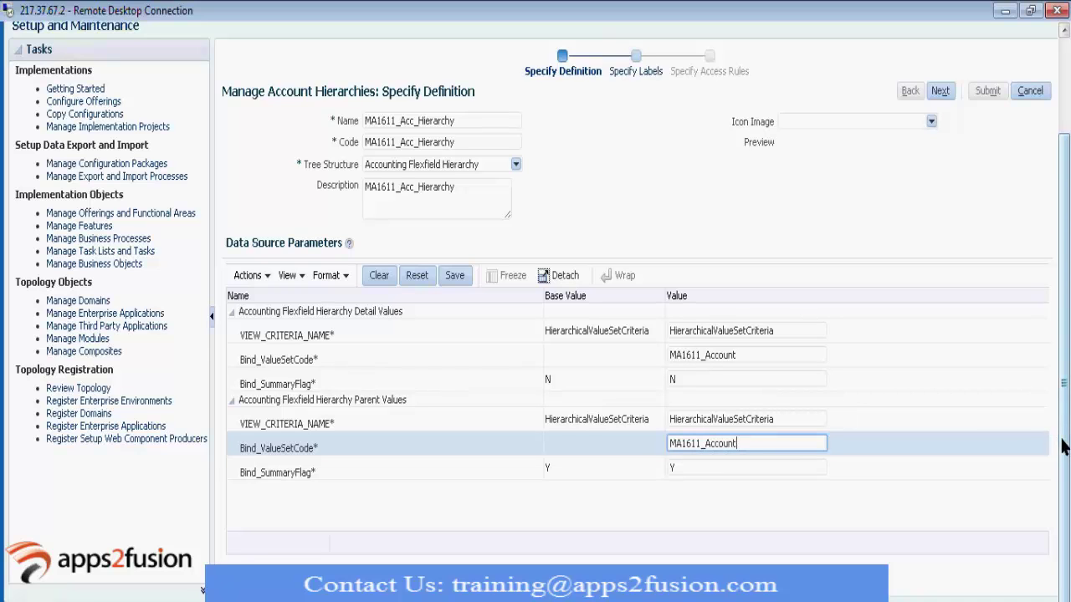
scroll(1056, 435, "up", 1)
In a new browser tab, go from the Fusion home page to Setup and Maintenance
scroll(1056, 436, "up", 2)
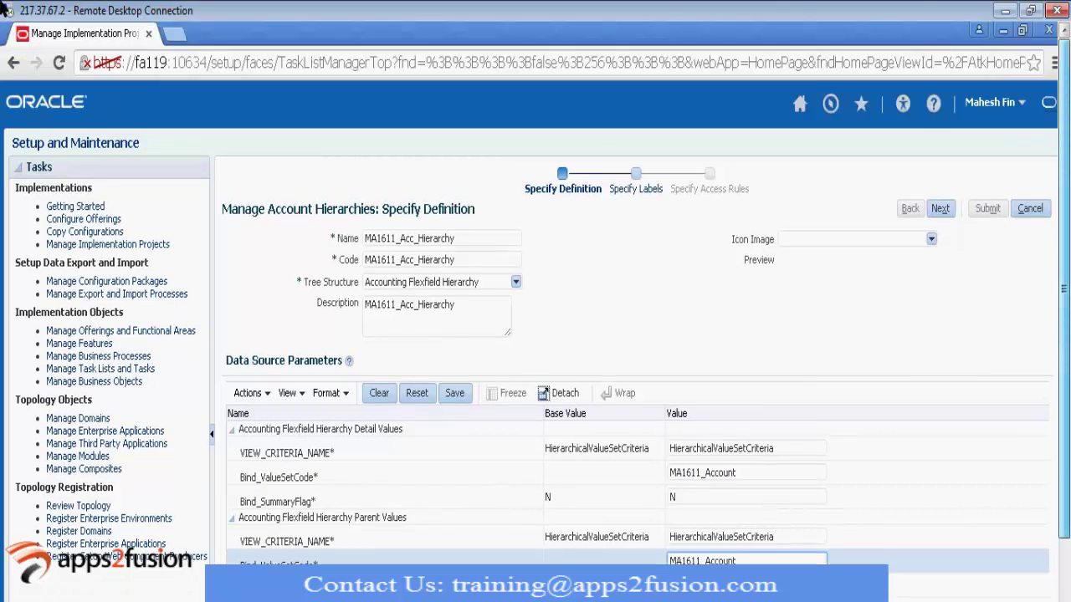
left_click(174, 34)
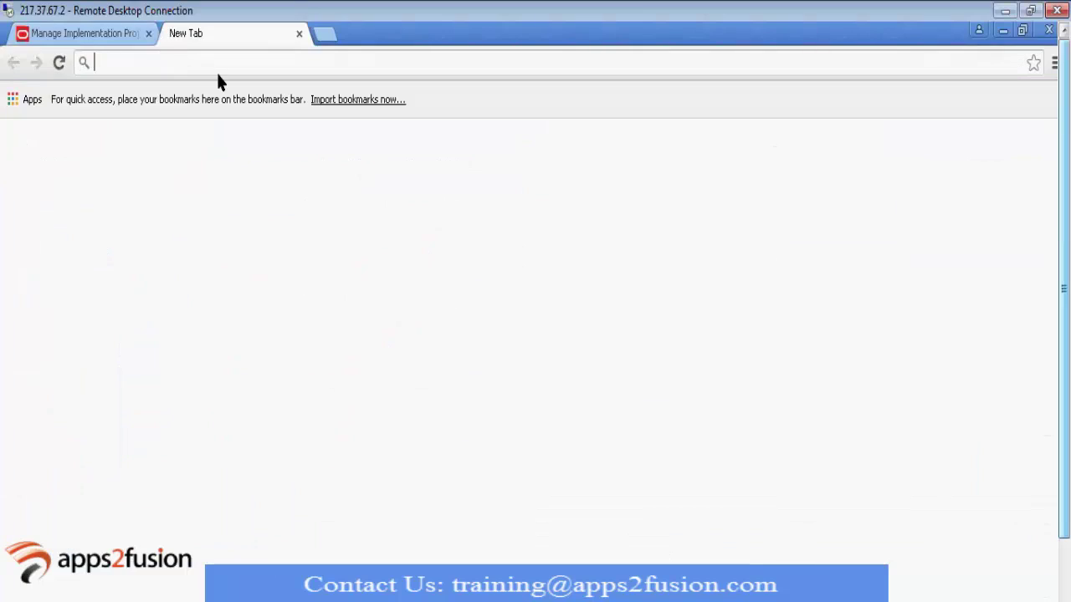
type("fa")
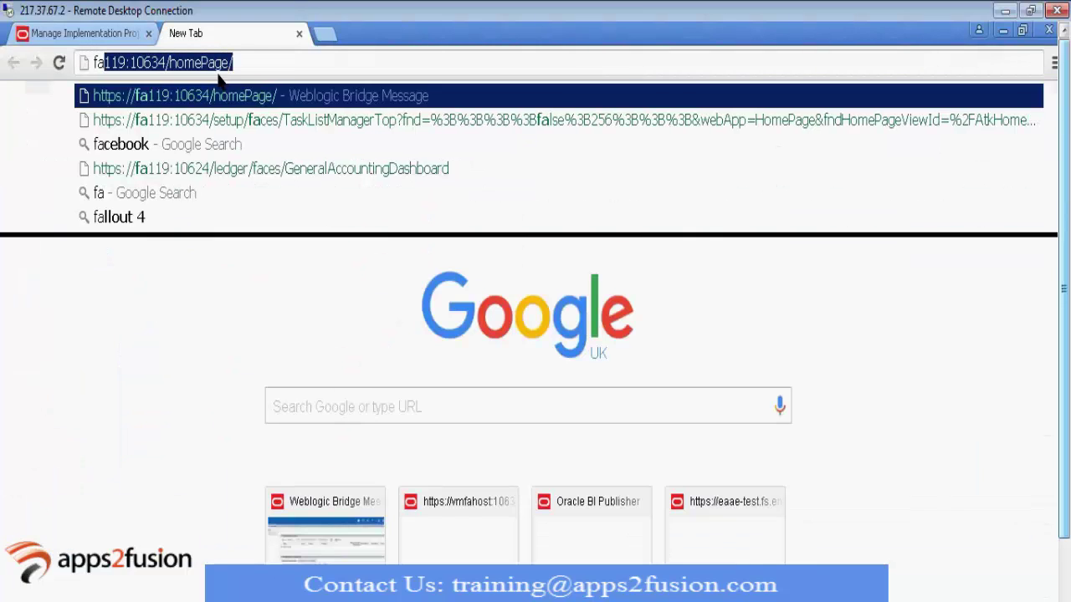
key("Return")
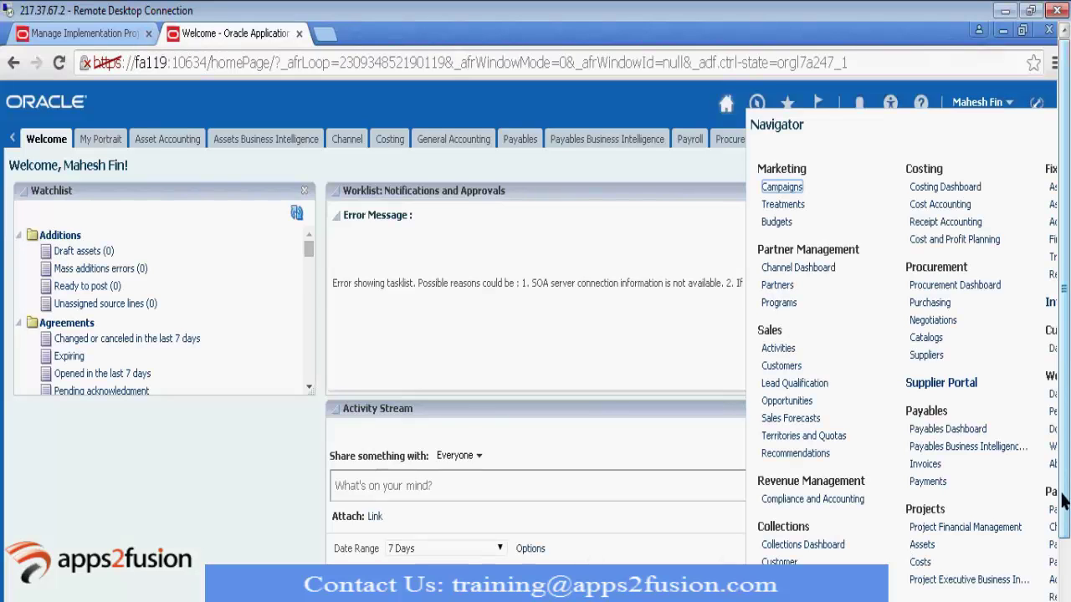
scroll(536, 335, "down", 3)
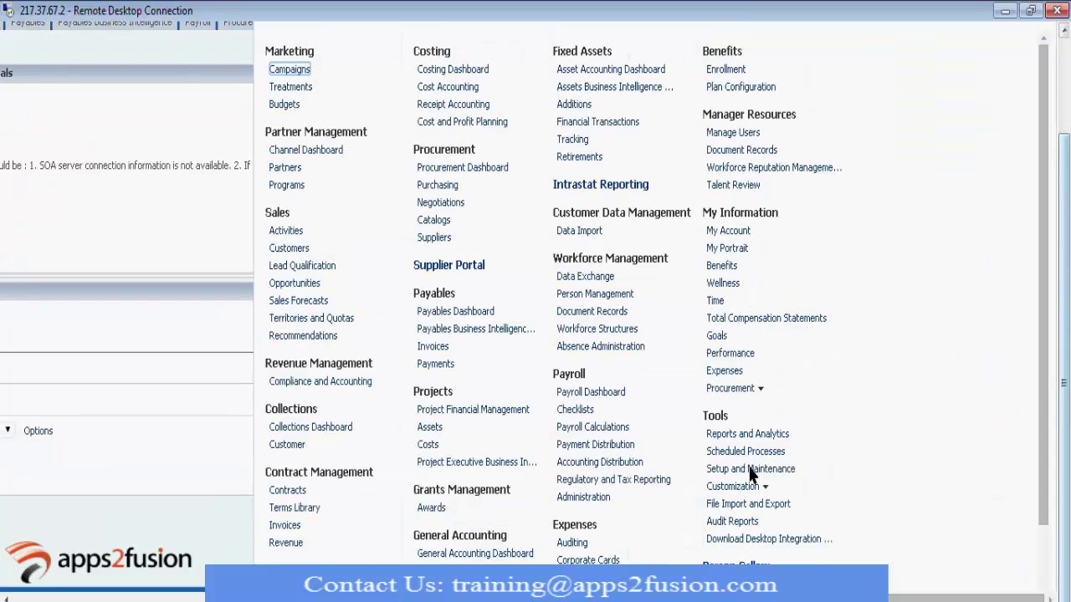
left_click(757, 471)
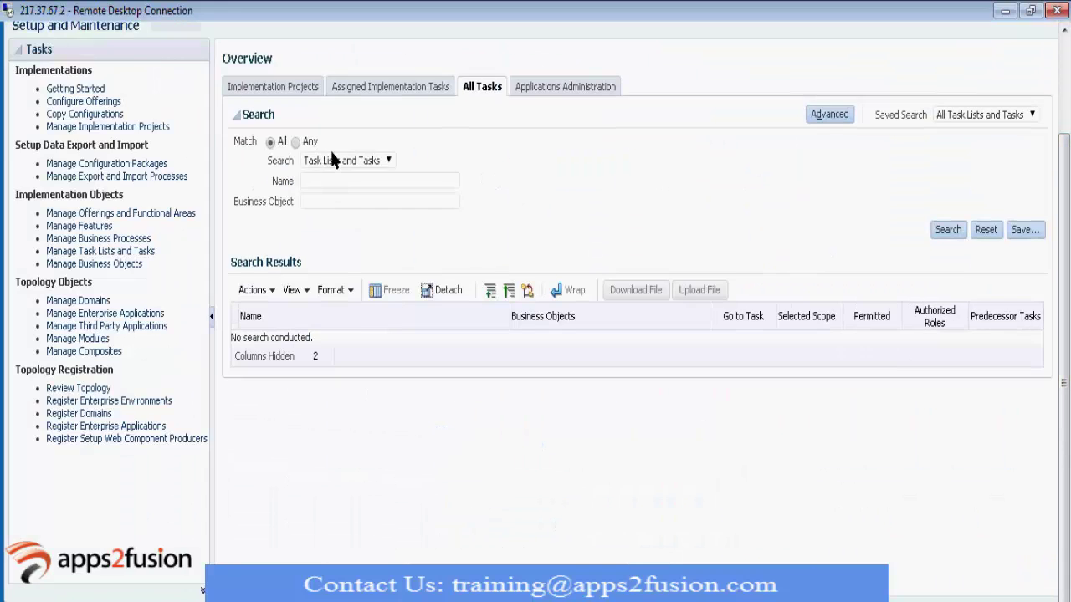
Search tasks for 'Values' and open Manage Chart of Accounts Value Set Values
left_click(332, 155)
left_click(425, 180)
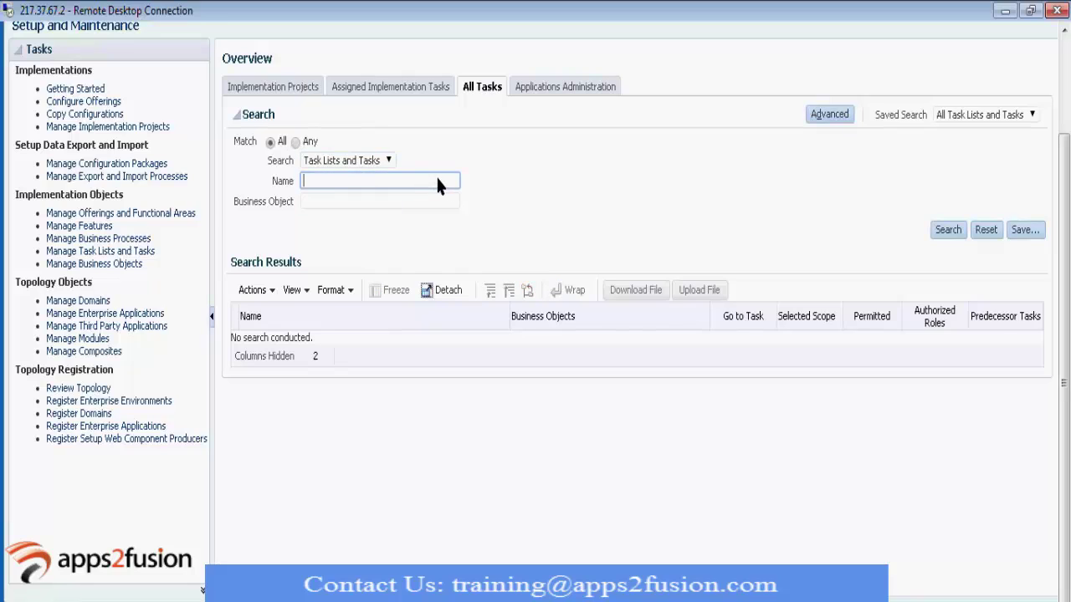
type("Mana")
key("BackSpace")
key("BackSpace")
key("BackSpace")
key("BackSpace")
type("Values")
key("Return")
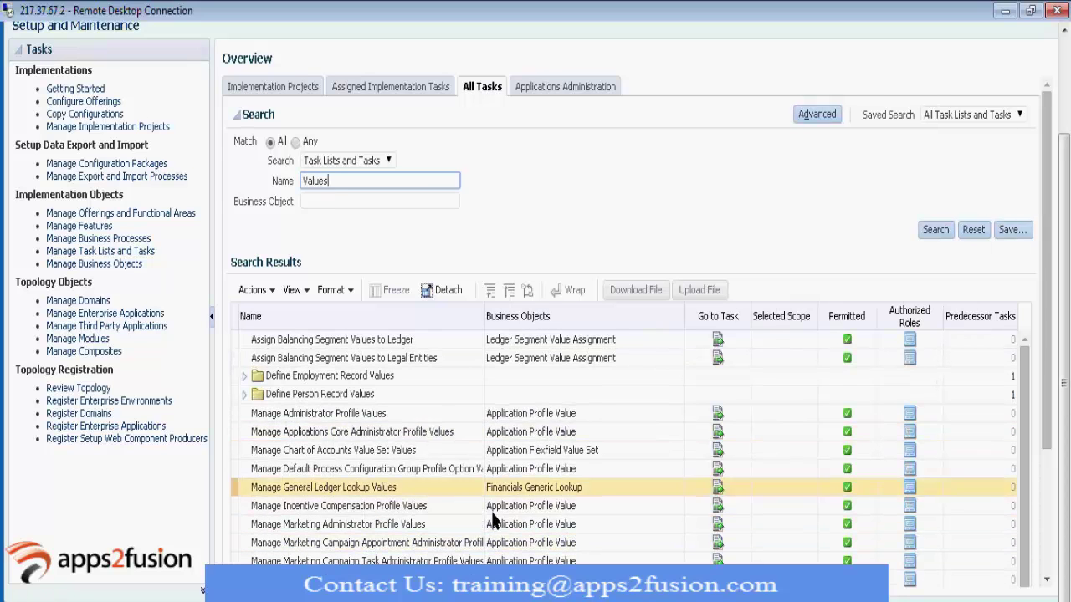
left_click(721, 456)
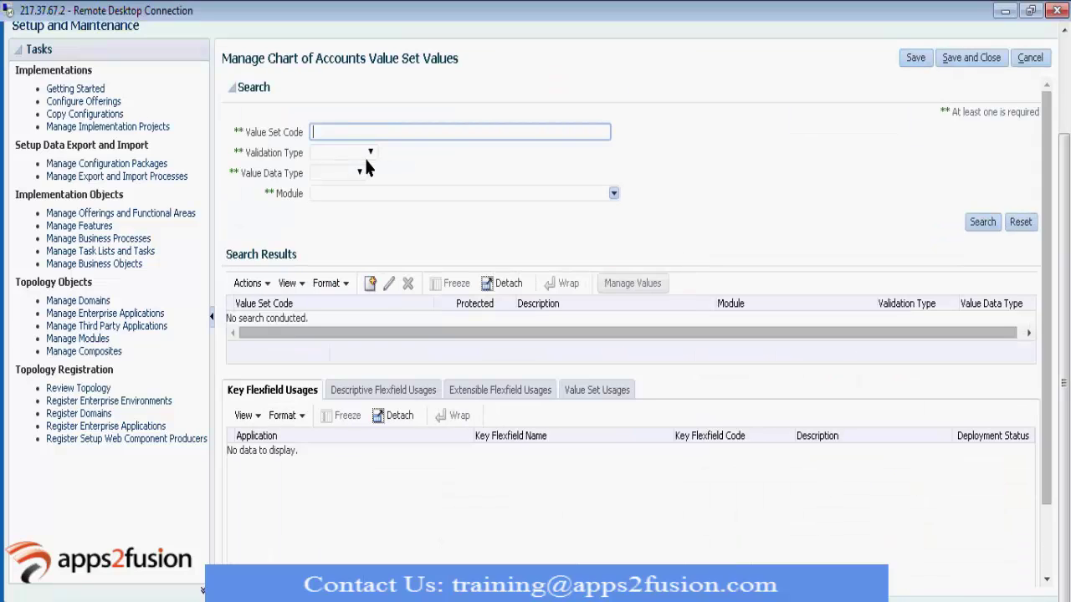
Search value set code MA1611 to list MA1611_Account, MA1611_Company and MA1611_Department
type("MA1611")
key("Return")
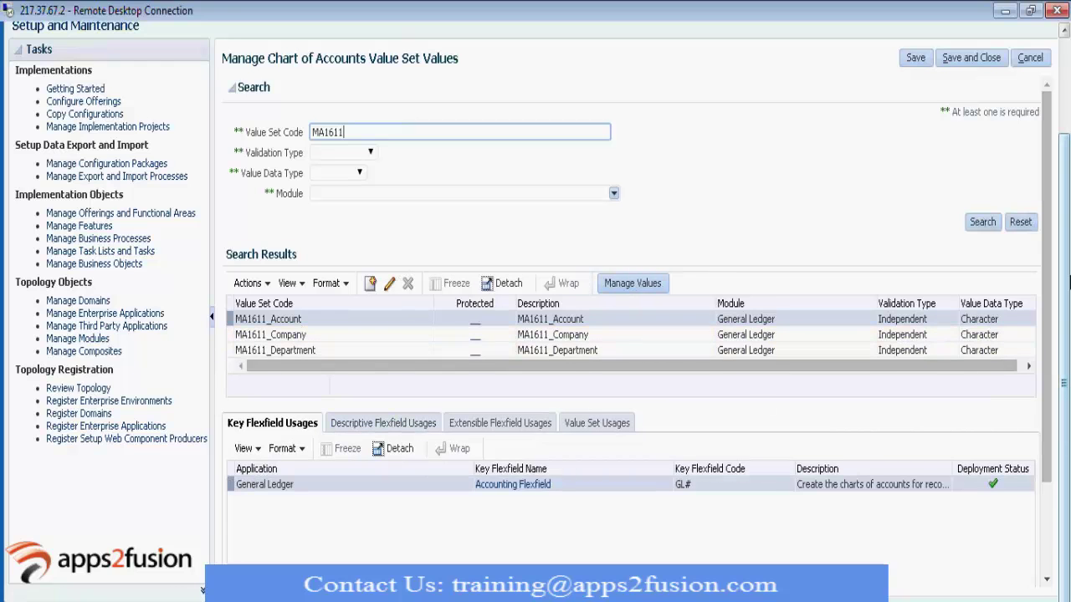
scroll(400, 373, "up", 2)
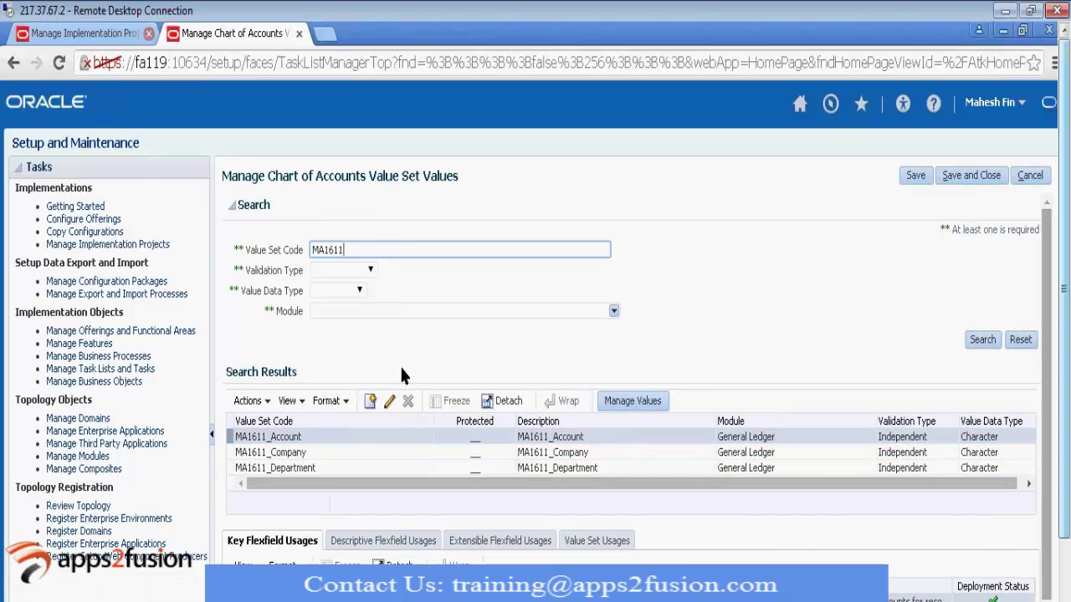
Back on the hierarchy tab, save the data source parameters and finish past Specify Labels
left_click(79, 33)
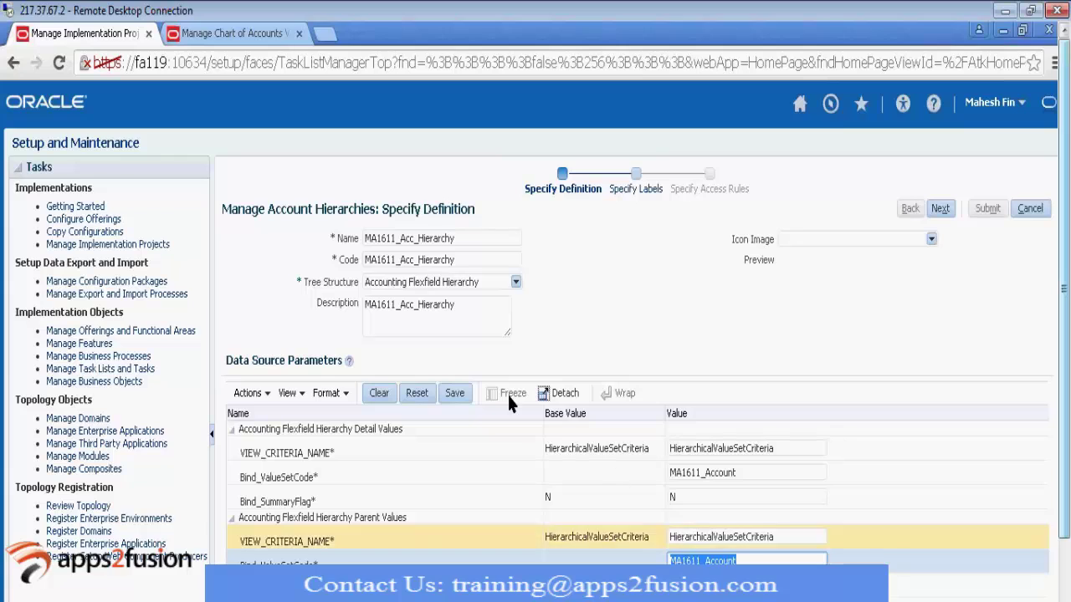
left_click(456, 399)
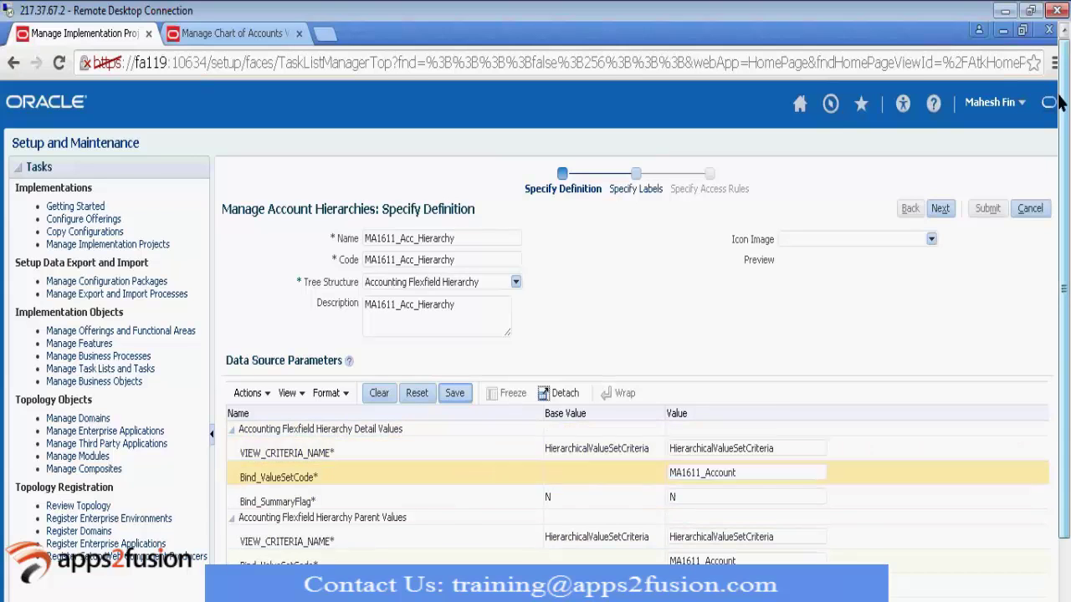
left_click(940, 211)
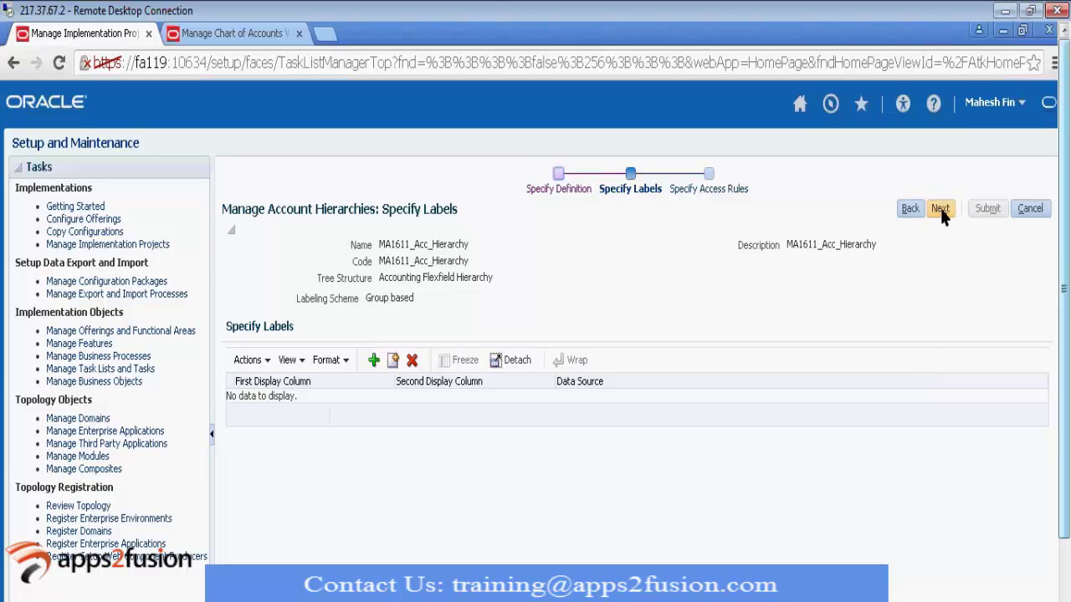
left_click(951, 208)
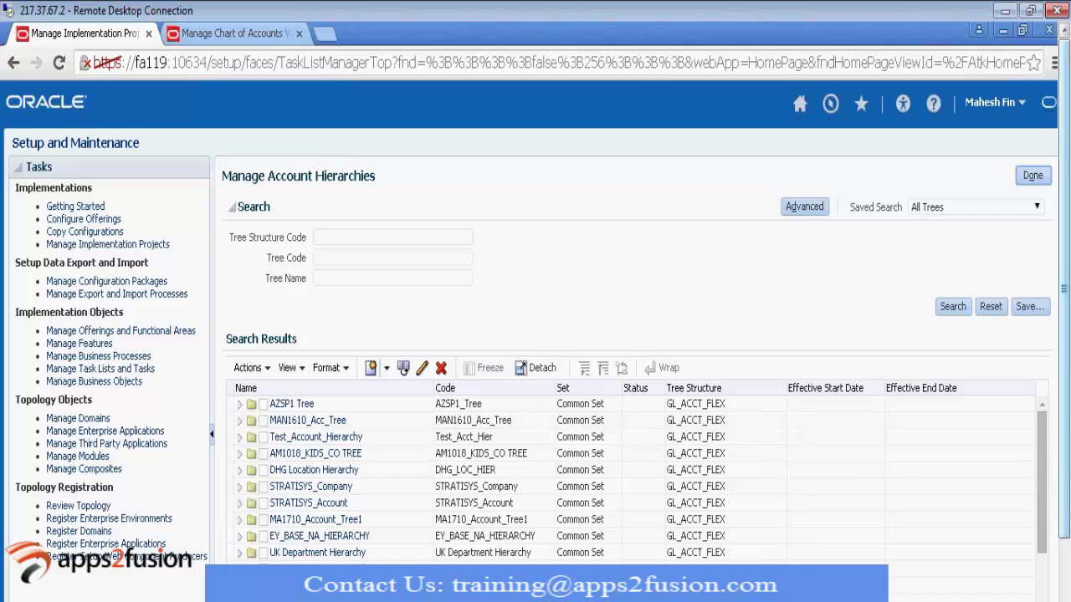
Scroll the account hierarchies results and select the MA1611_Acc_Hierarchy row
scroll(535, 305, "down", 1)
scroll(1019, 499, "down", 5)
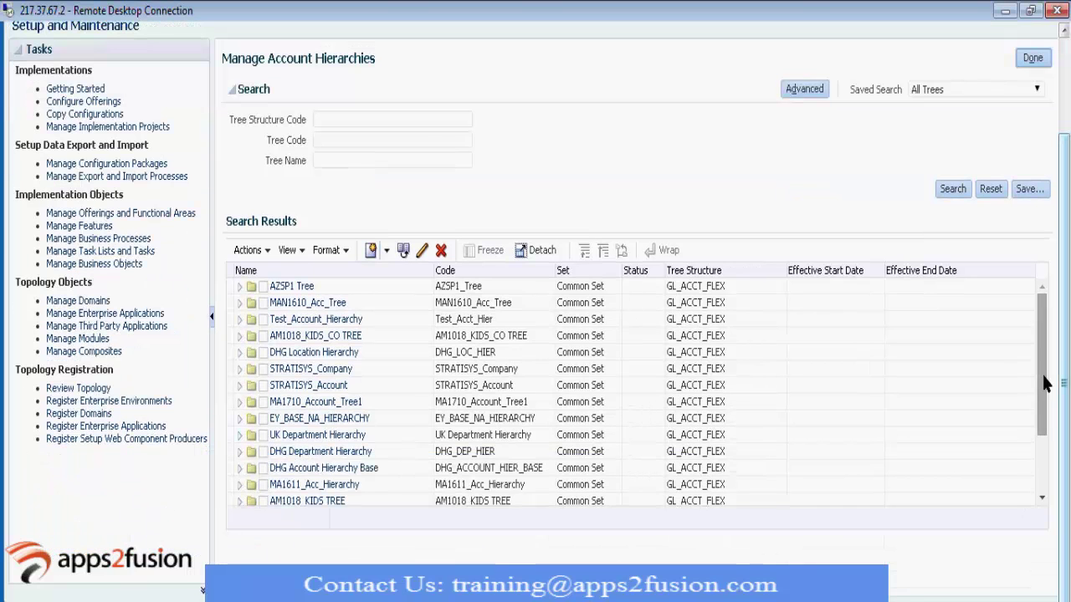
scroll(483, 366, "down", 3)
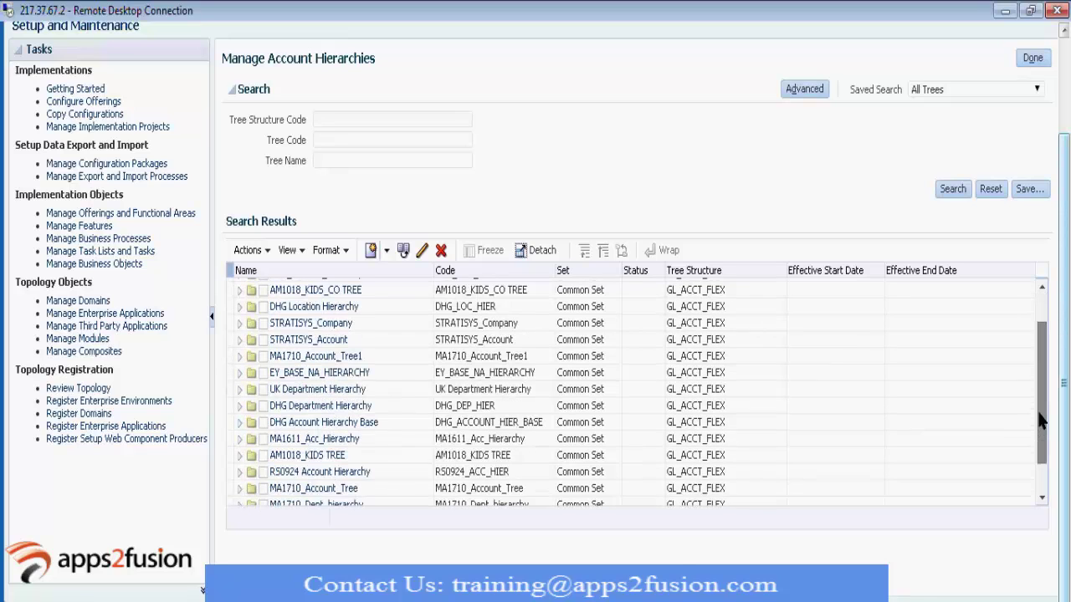
scroll(484, 366, "down", 1)
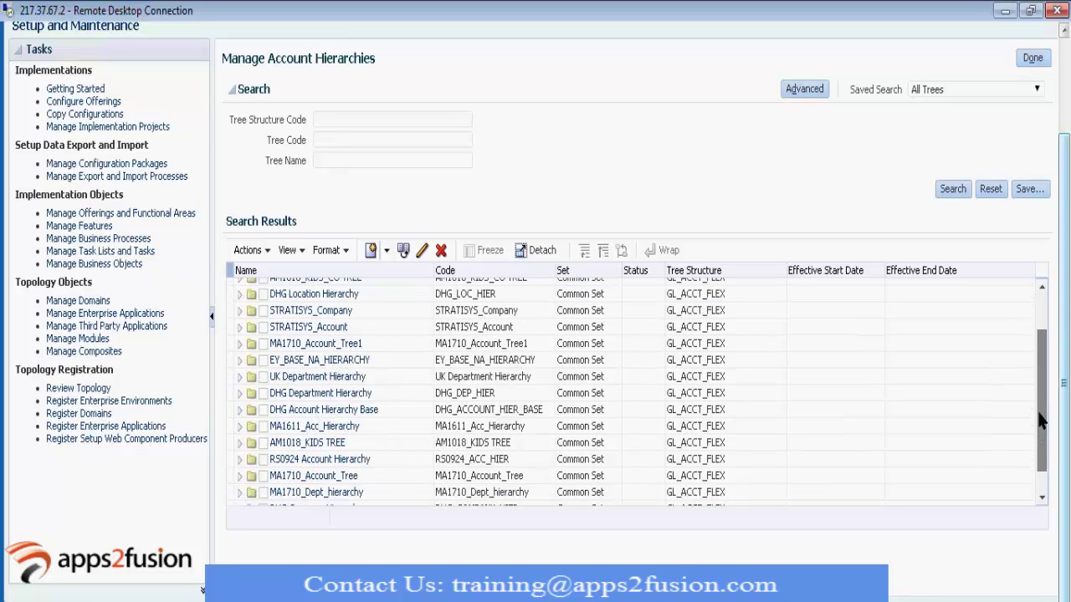
left_click(390, 425)
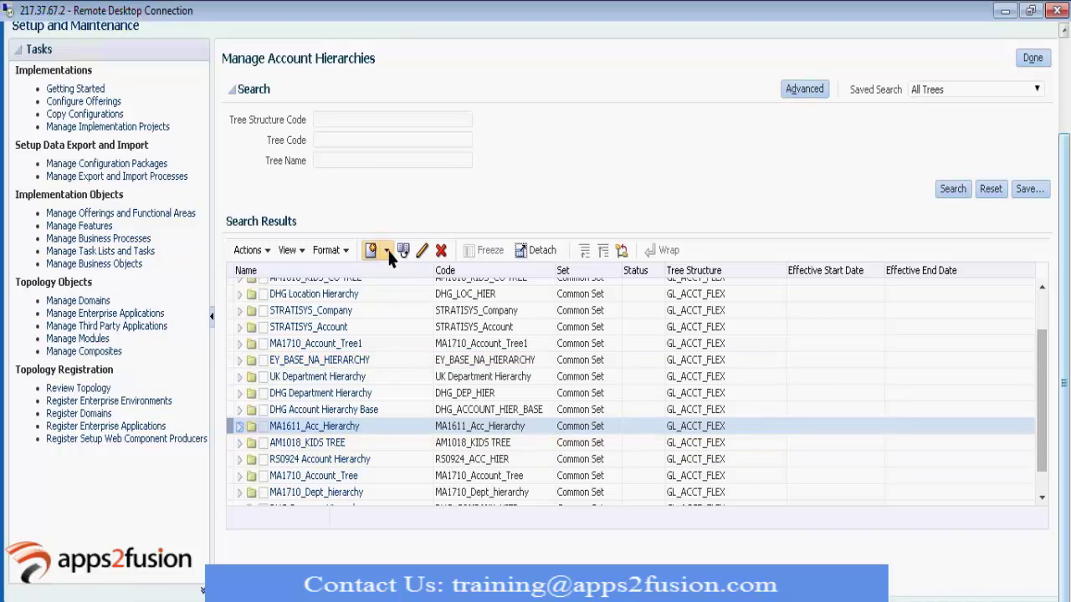
Start a new tree version, first entering 2015 as name and description
left_click(519, 528)
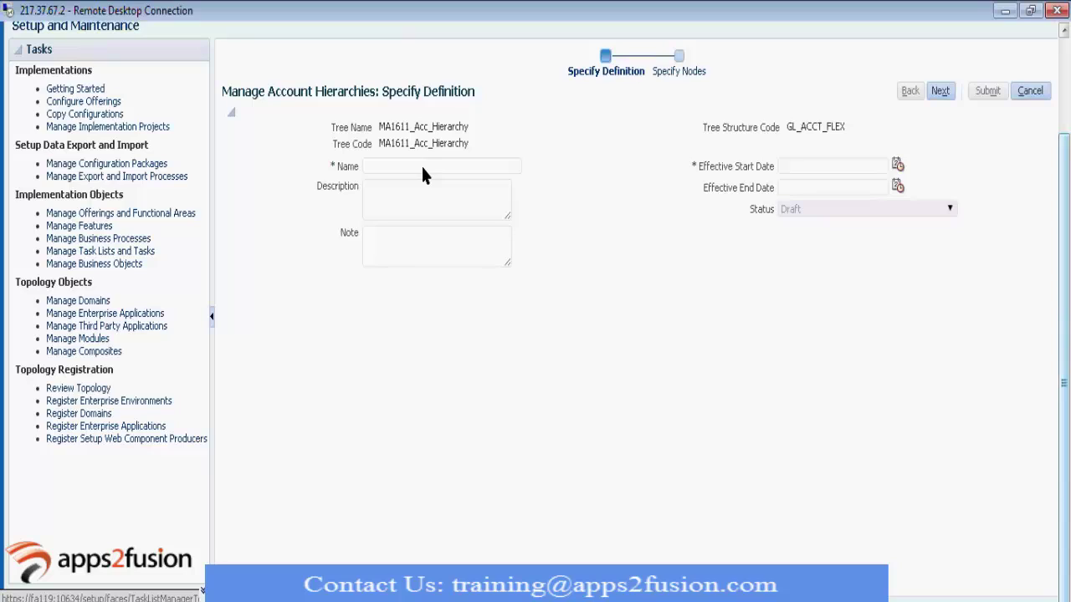
left_click(422, 167)
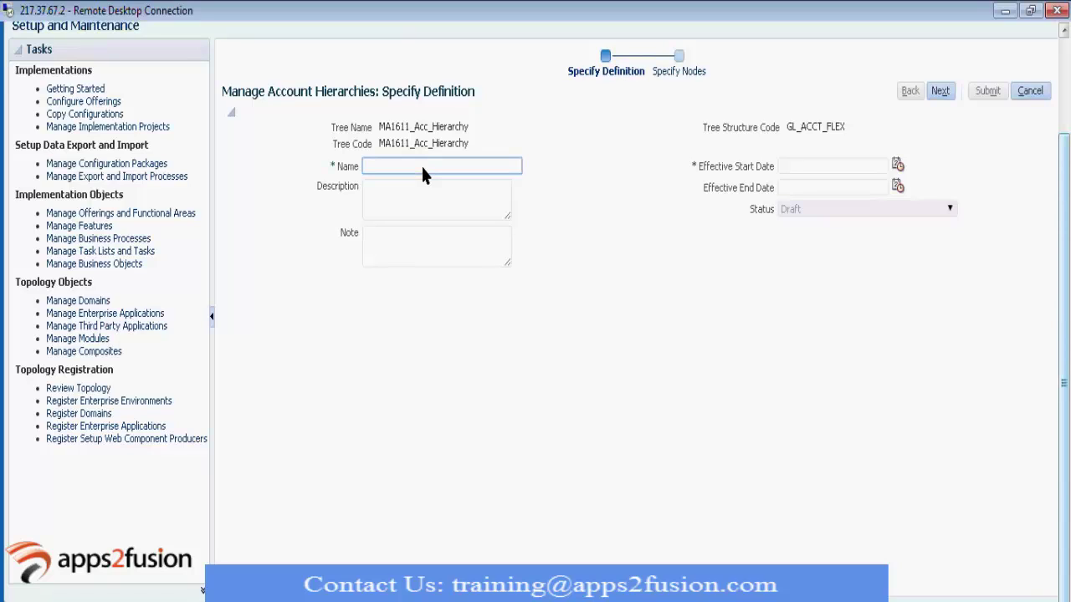
type("2015")
key("Tab")
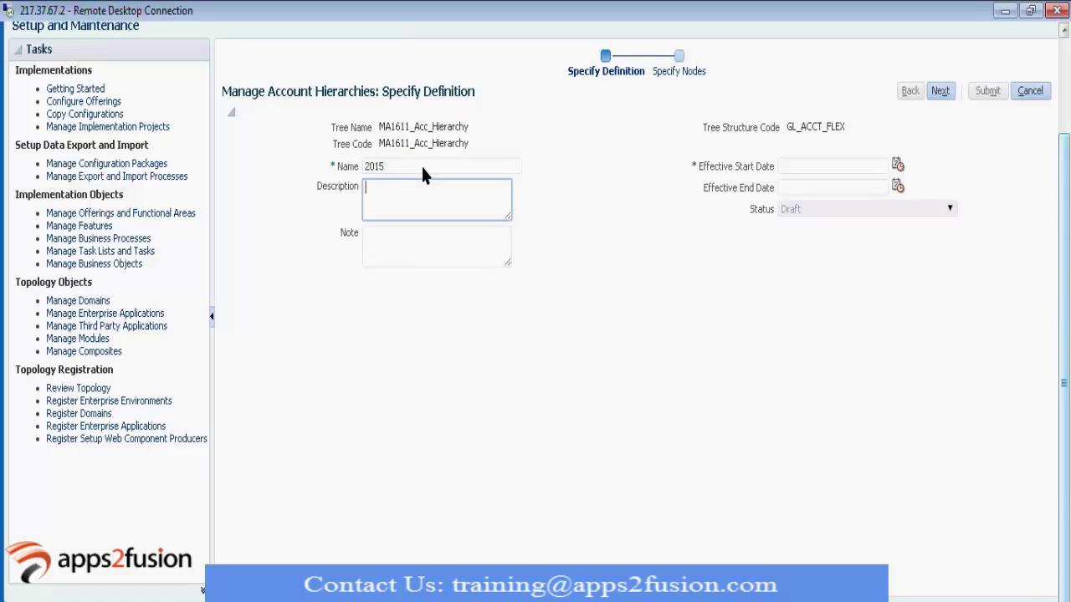
type("2015")
key("Tab")
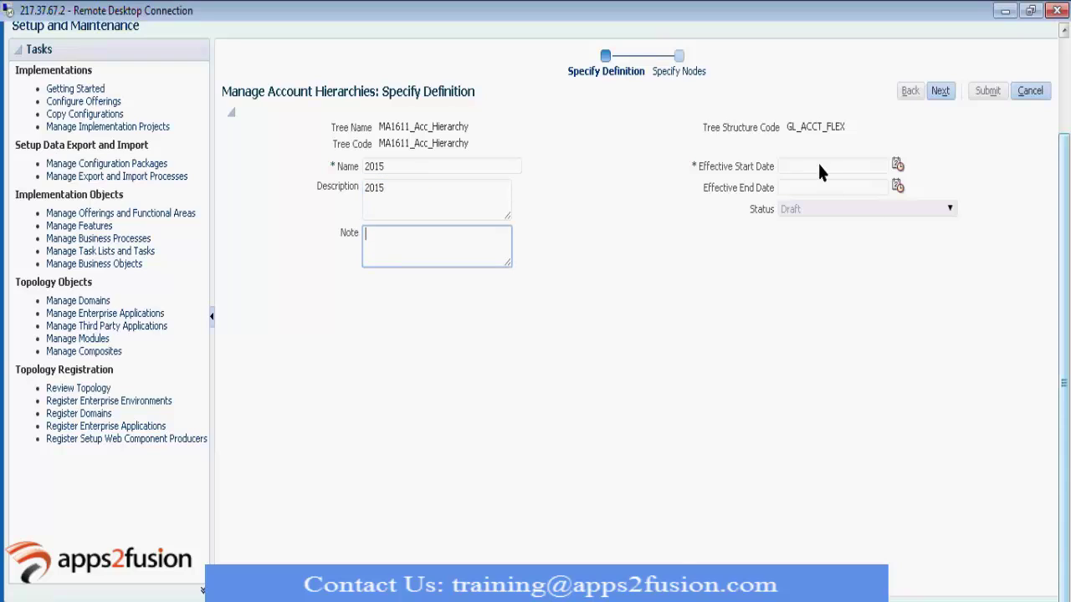
left_click(819, 170)
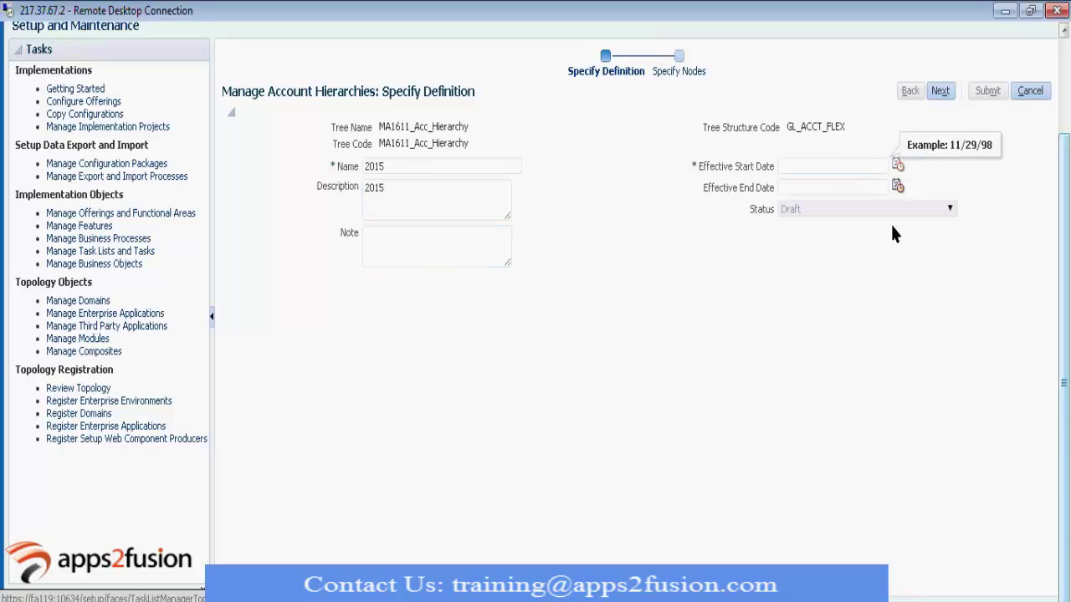
left_click(399, 164)
Correct the version name and description to Version1
left_click(388, 168)
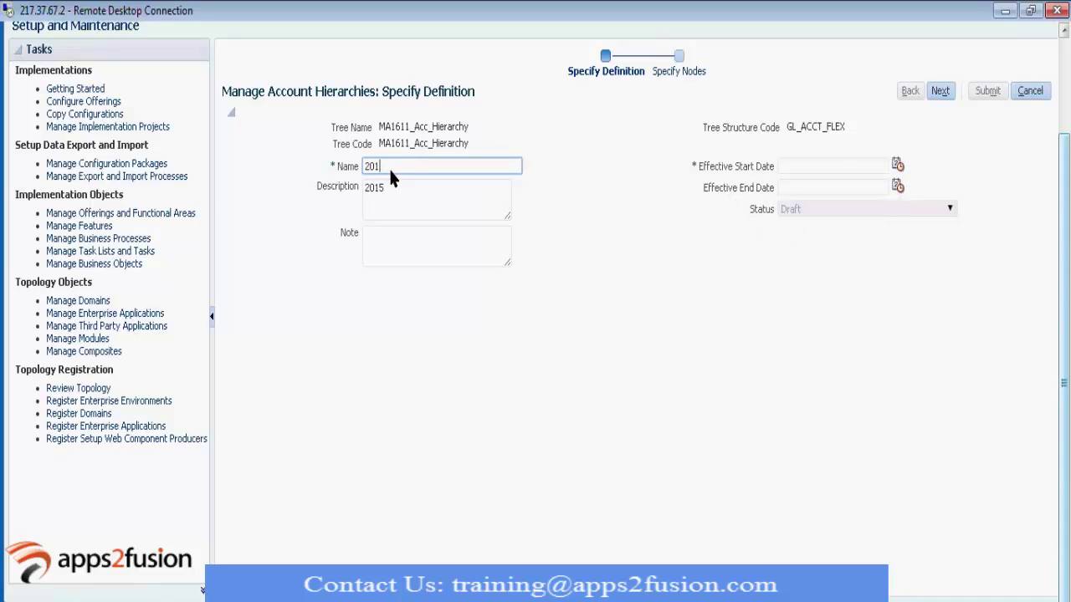
type("Version1")
key("Tab")
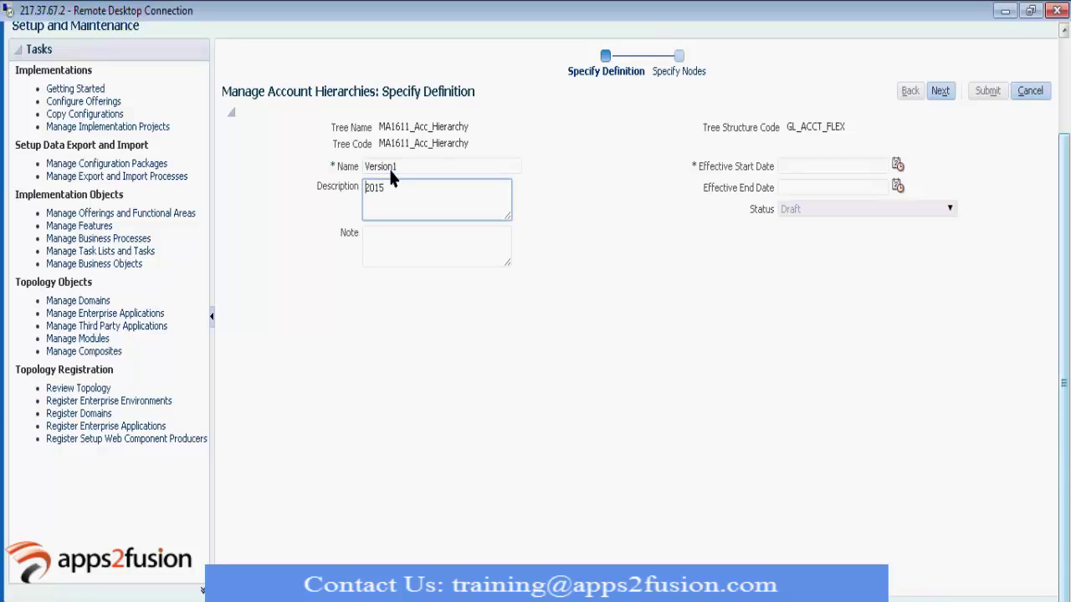
key("BackSpace")
type("rsion1")
key("Tab")
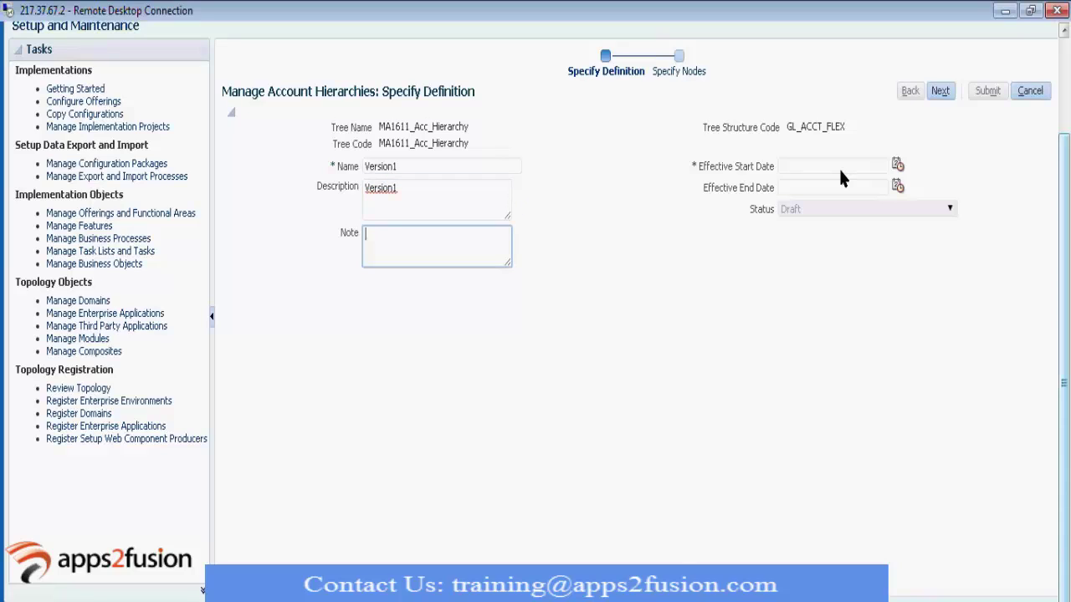
Set the effective start date to January 1, 2014 in the calendar
left_click(858, 167)
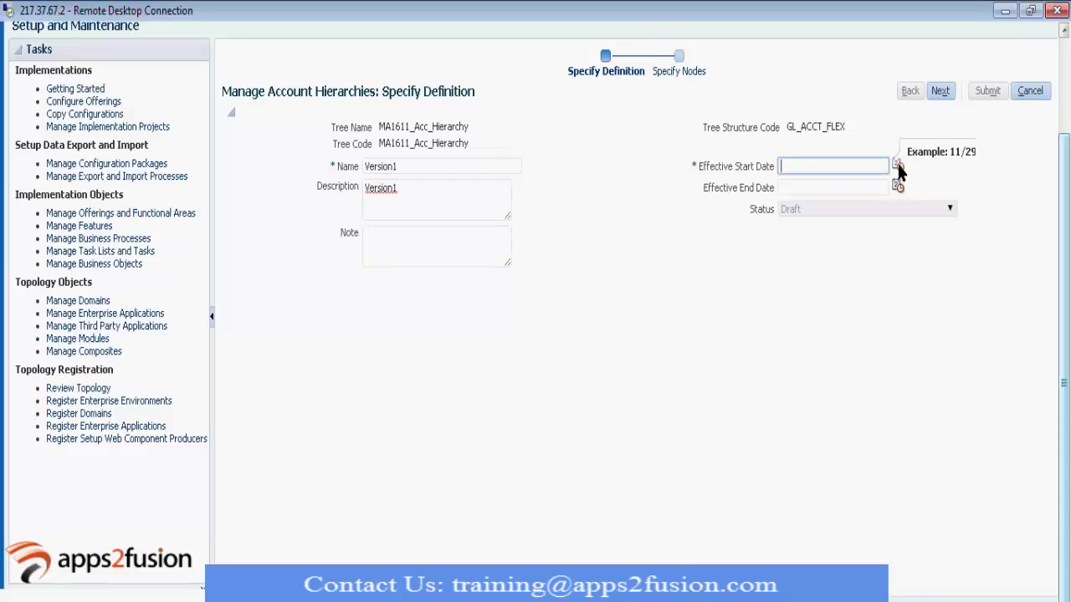
left_click(897, 165)
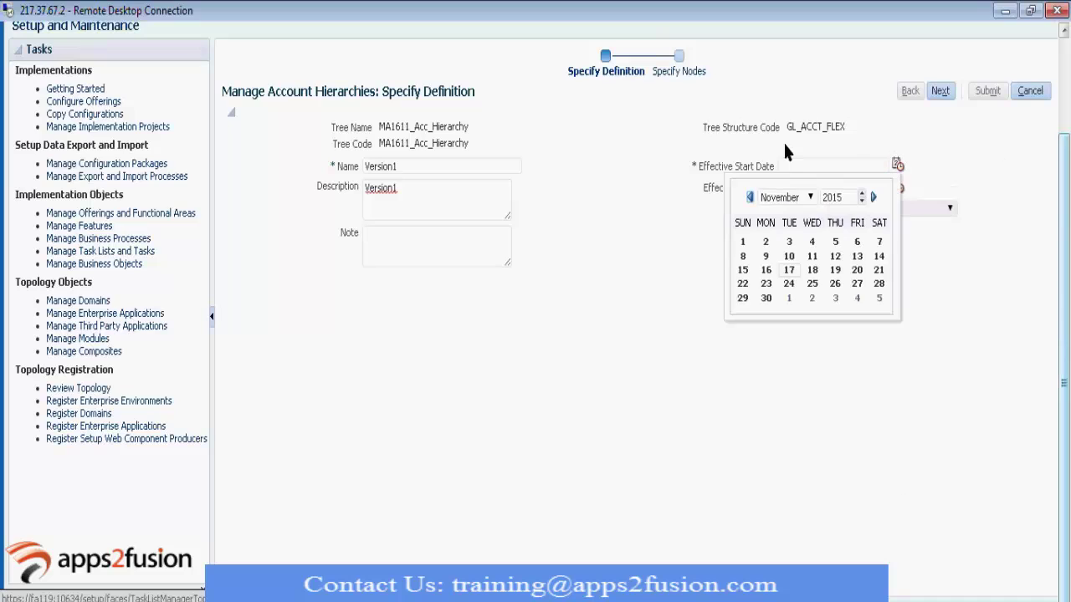
left_click(808, 199)
left_click(862, 202)
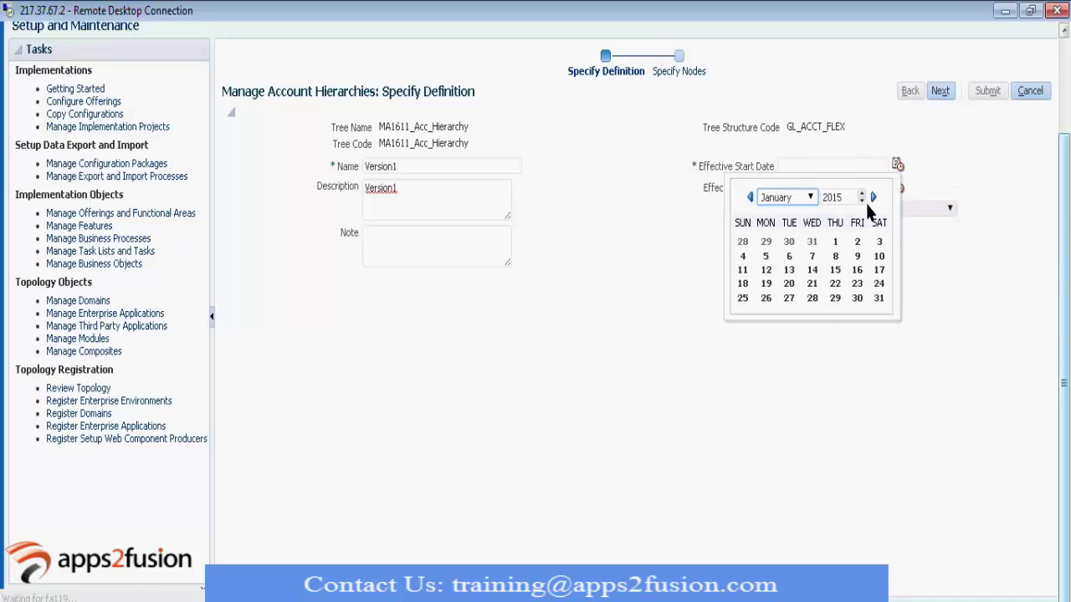
left_click(862, 201)
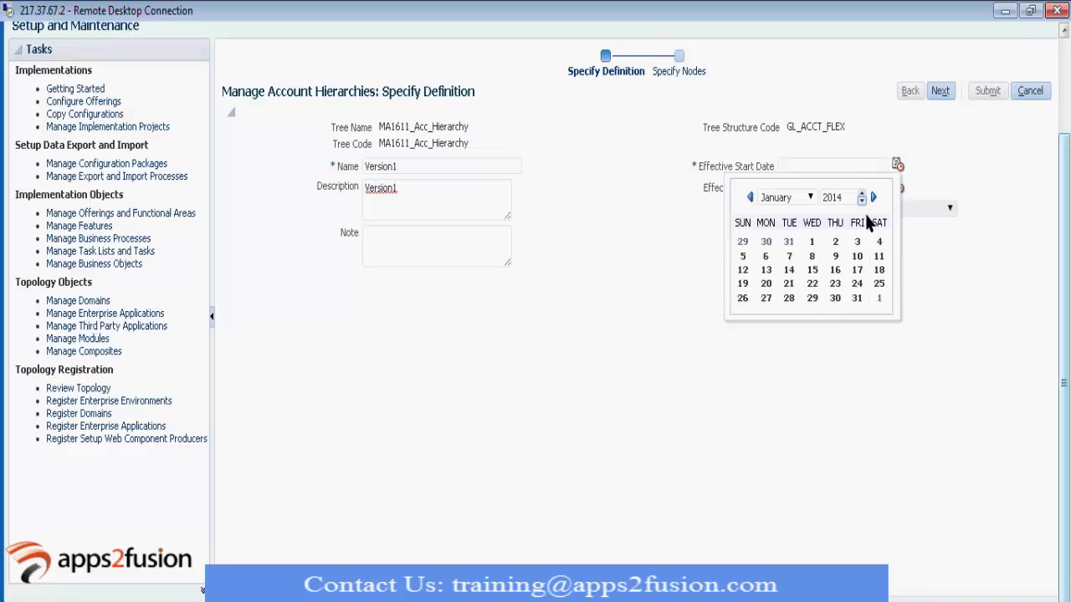
left_click(811, 242)
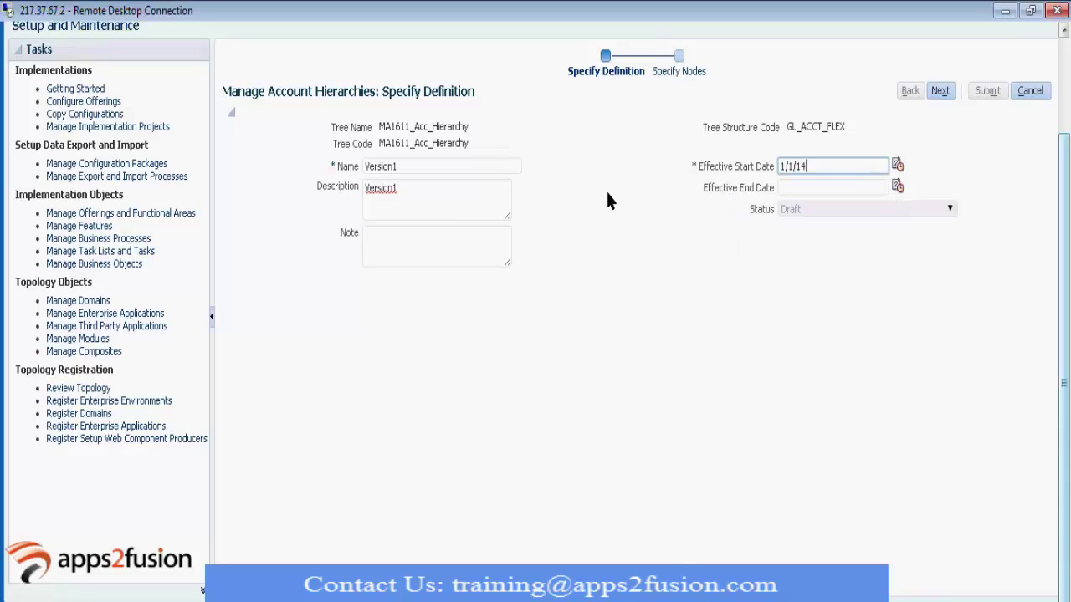
Add parent value 10000 Cash Account as the tree's top node
left_click(943, 94)
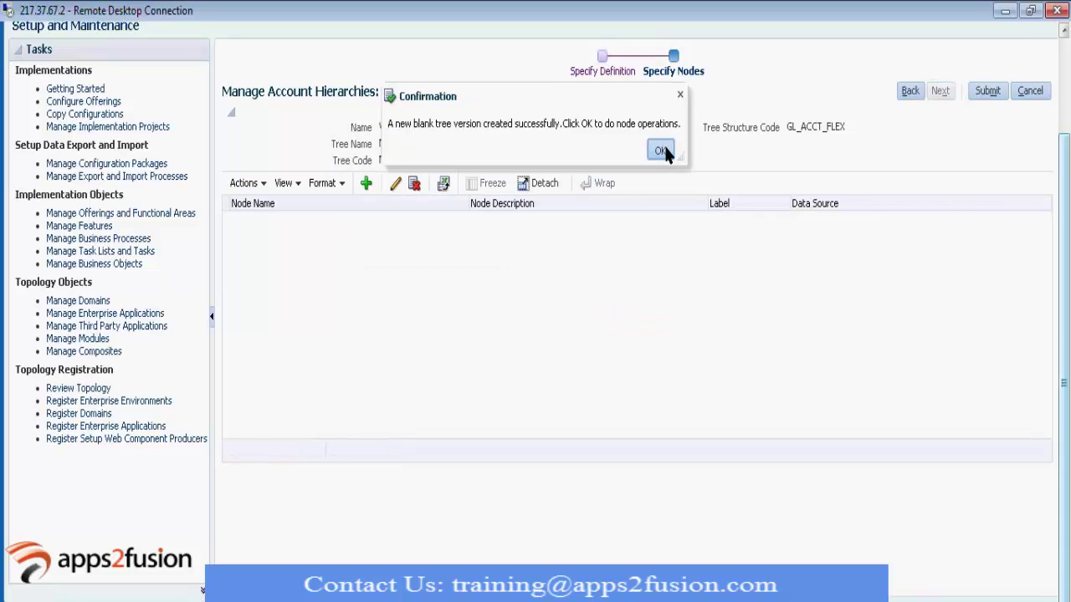
left_click(662, 151)
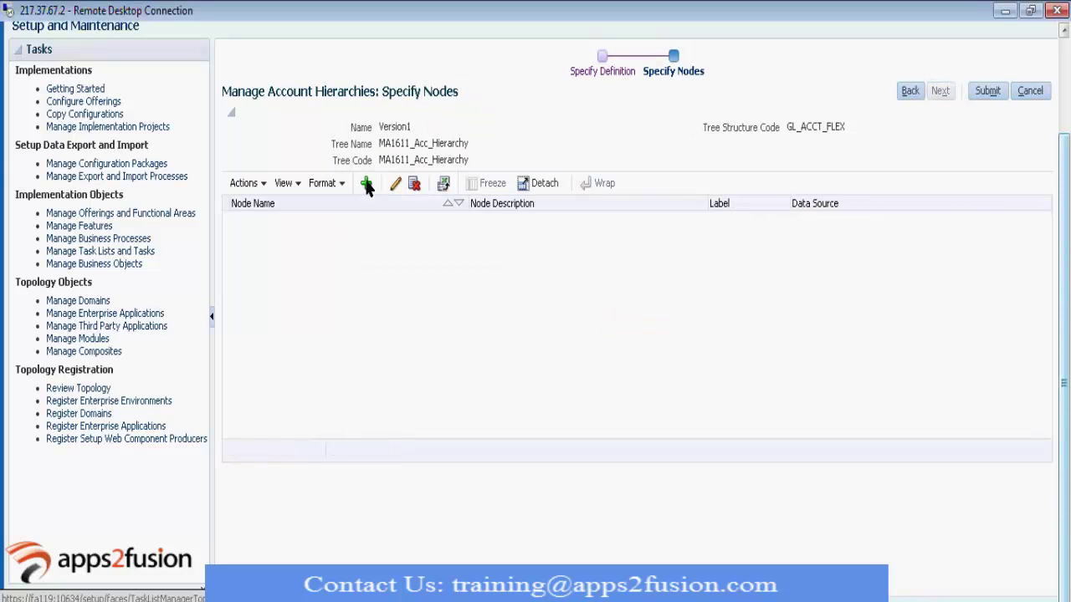
left_click(366, 187)
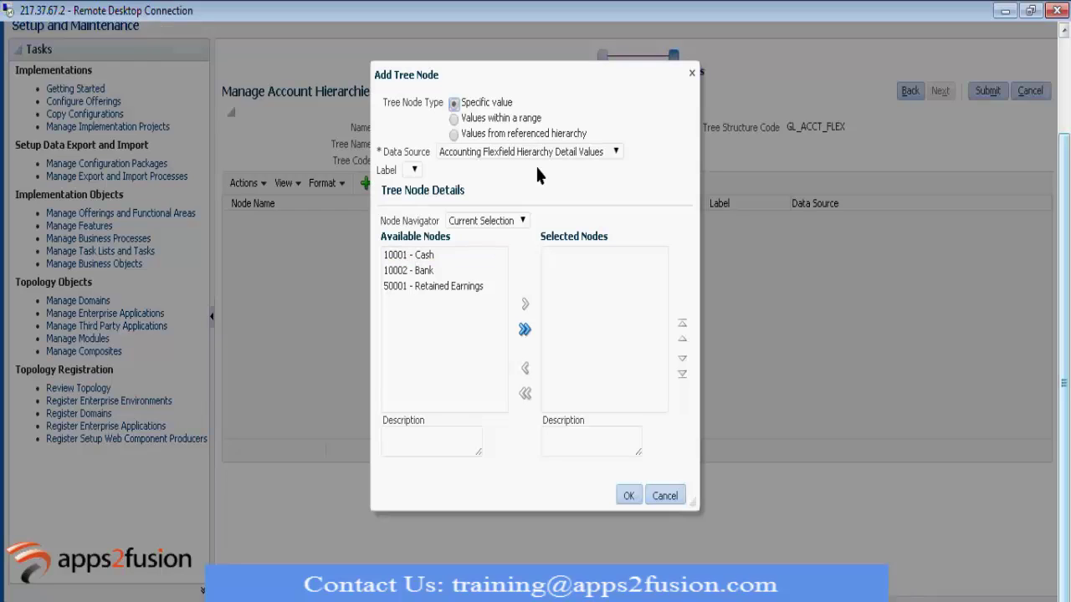
left_click(531, 152)
key("Return")
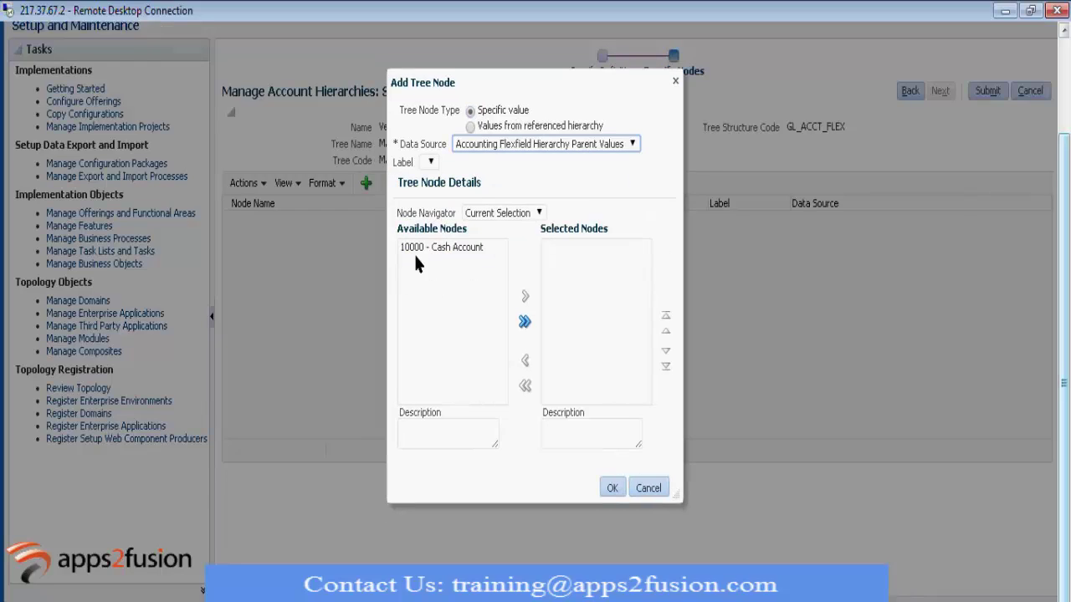
left_click(414, 251)
left_click(526, 296)
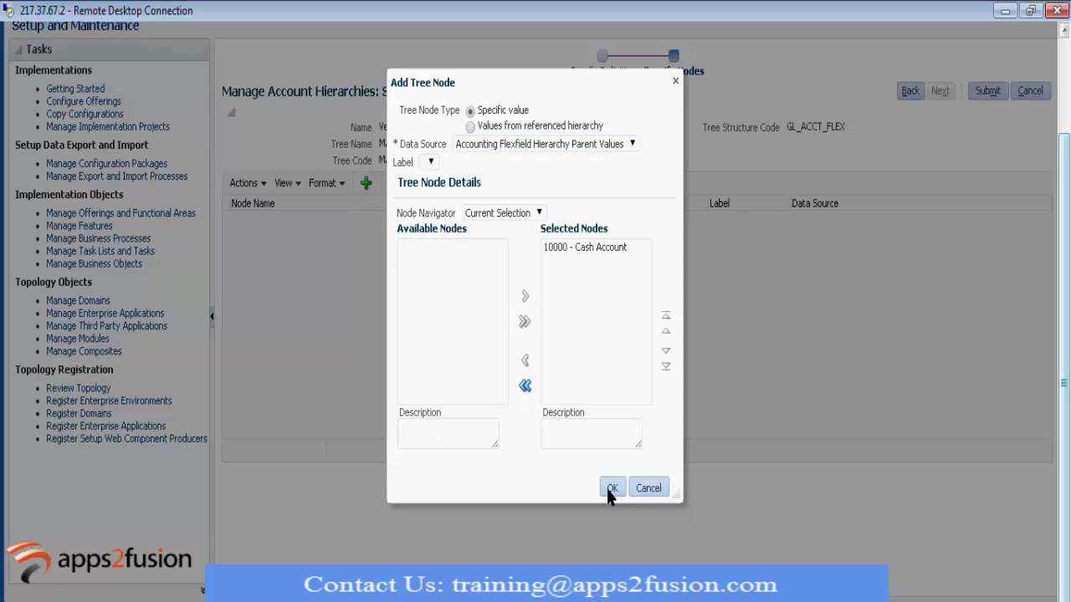
left_click(599, 485)
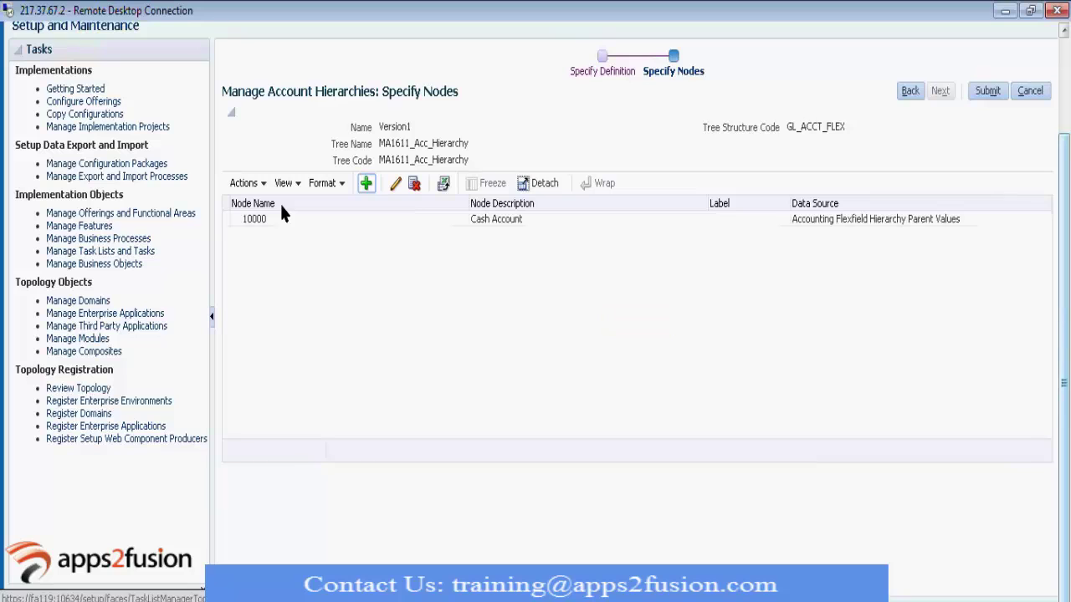
left_click(275, 214)
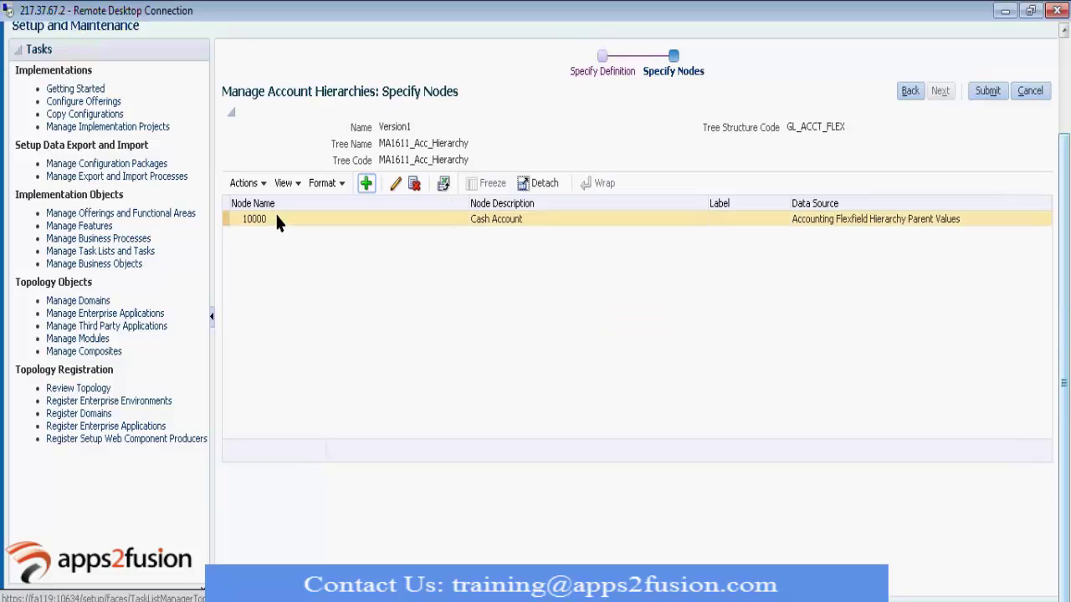
Add detail values 10001 Cash and 10002 Bank under 10000, then submit Version1
left_click(367, 183)
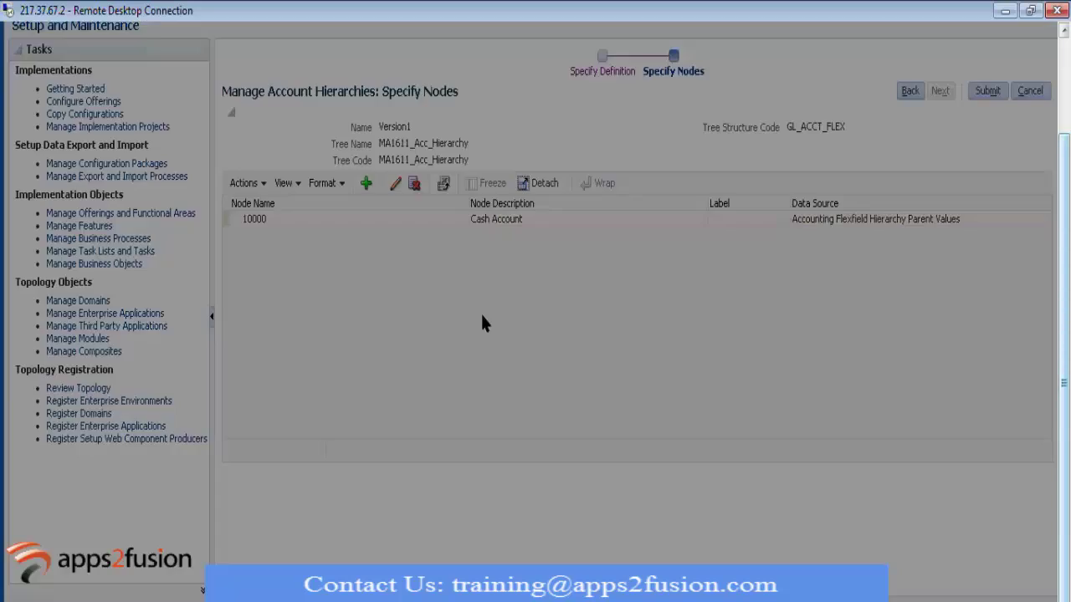
left_click(497, 149)
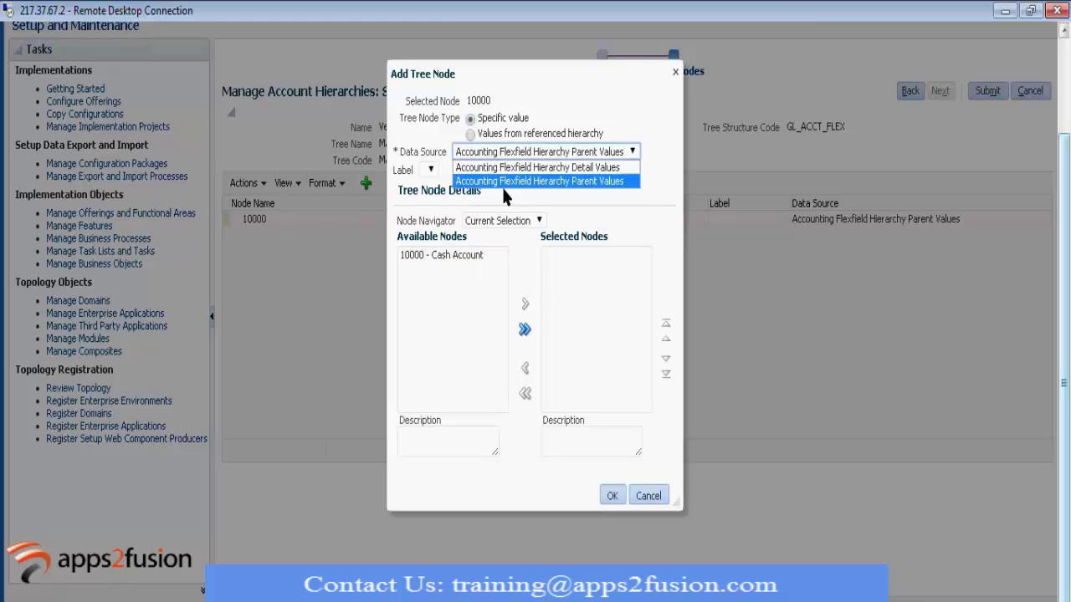
left_click(502, 168)
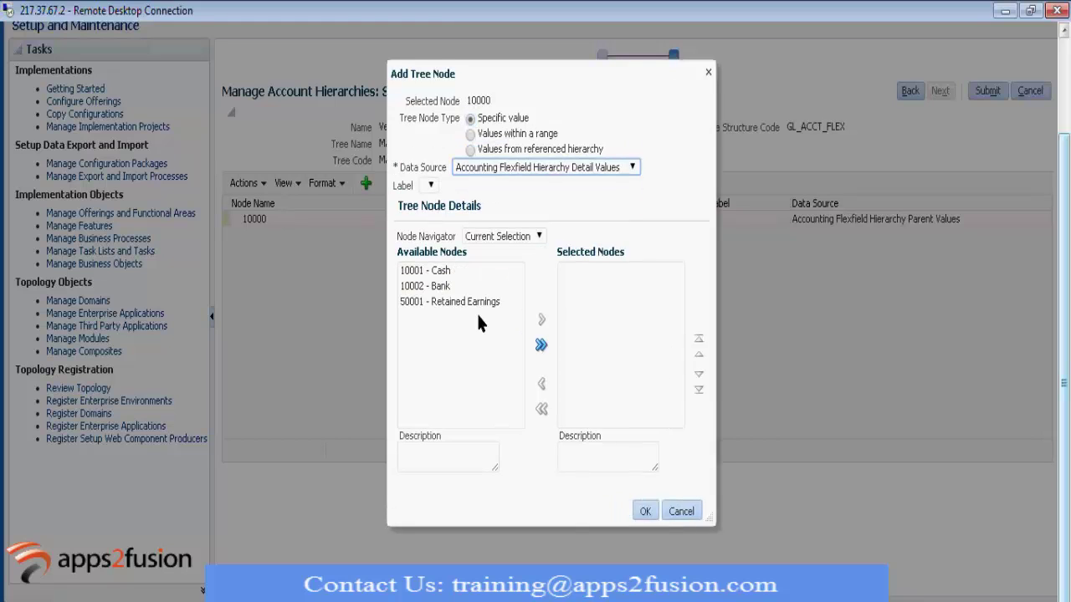
left_click(413, 263)
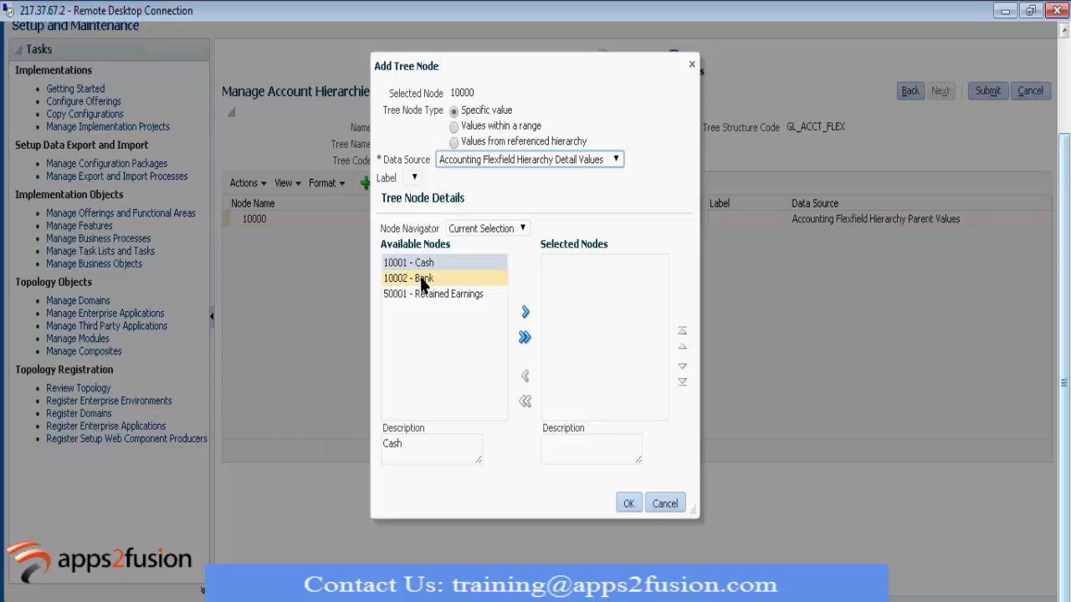
left_click(524, 311)
left_click(629, 503)
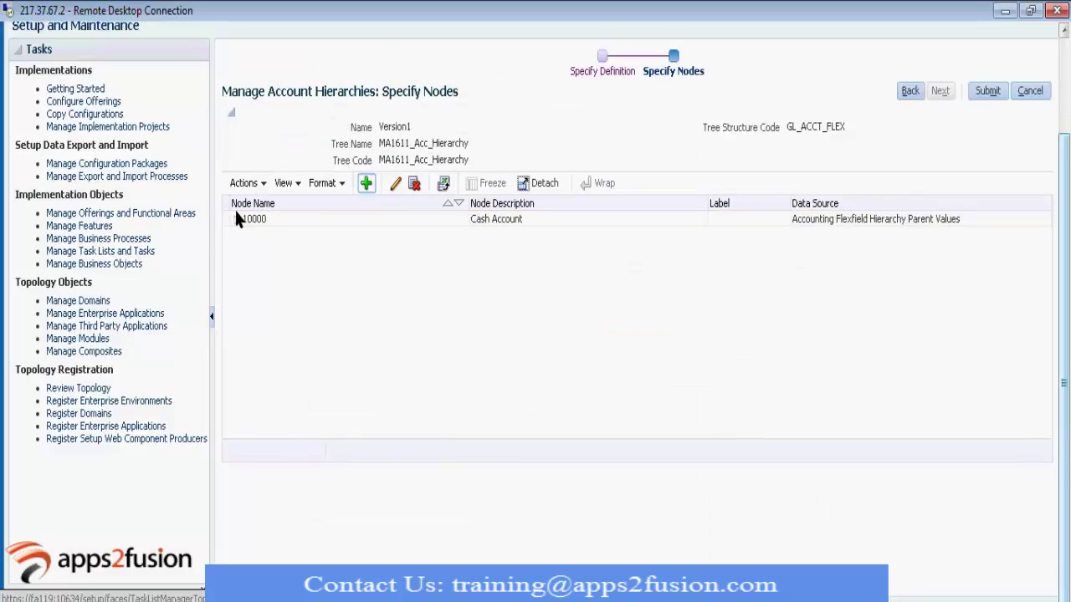
left_click(232, 218)
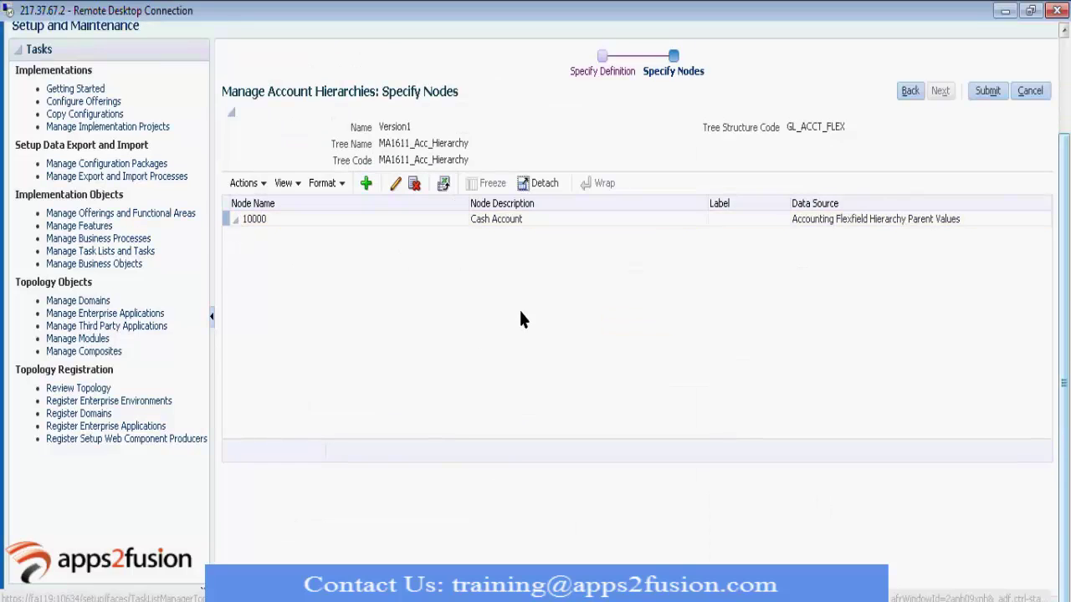
left_click(987, 90)
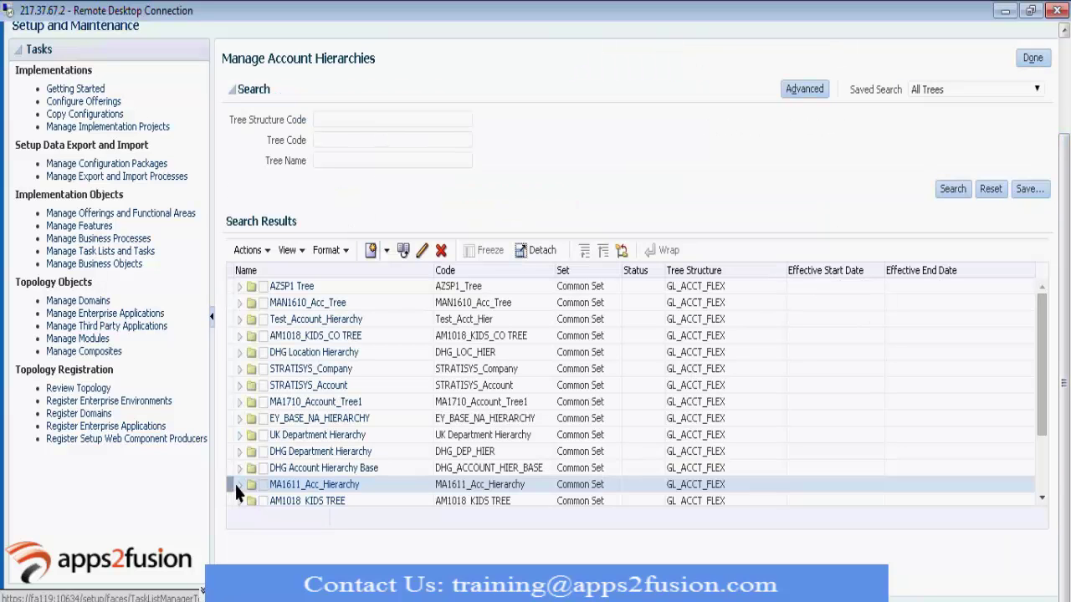
Expand MA1611_Acc_Hierarchy, select its Draft Version1, and bring up the Set Status options
left_click(237, 485)
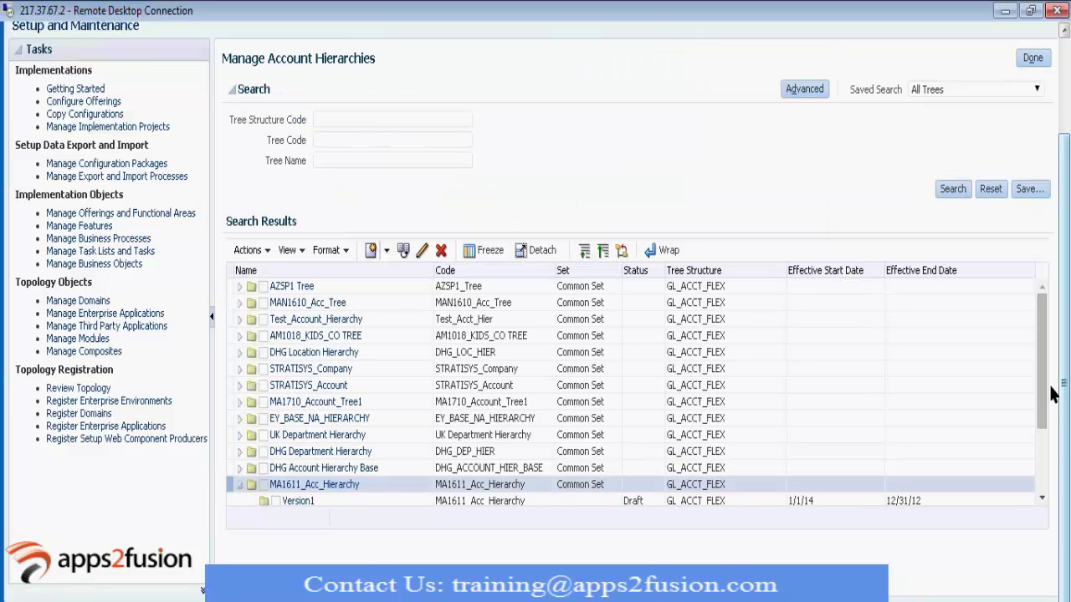
left_click_drag(1043, 390, 1040, 470)
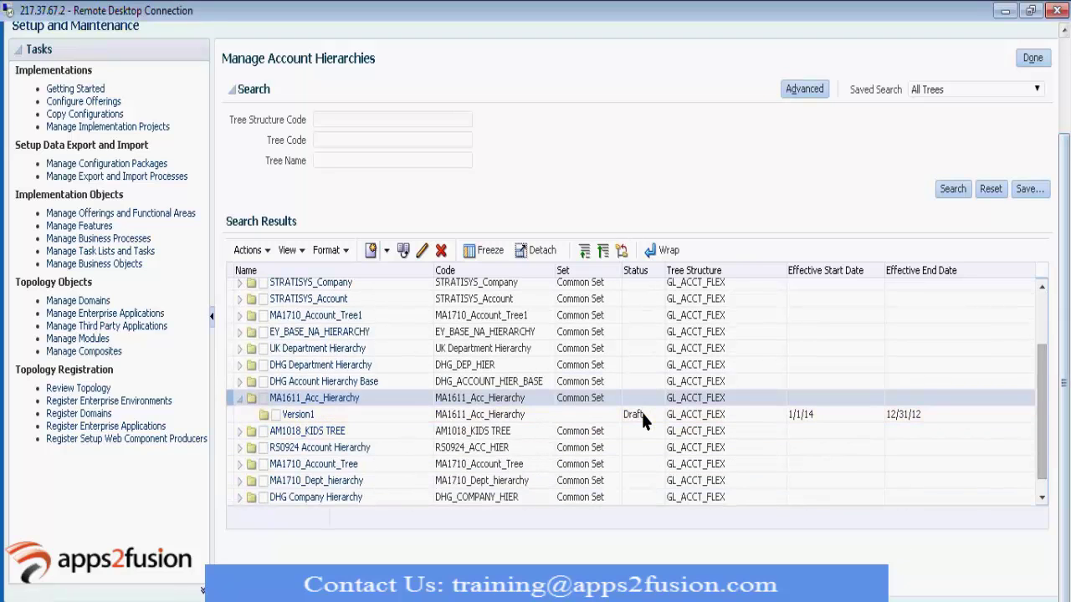
left_click(641, 415)
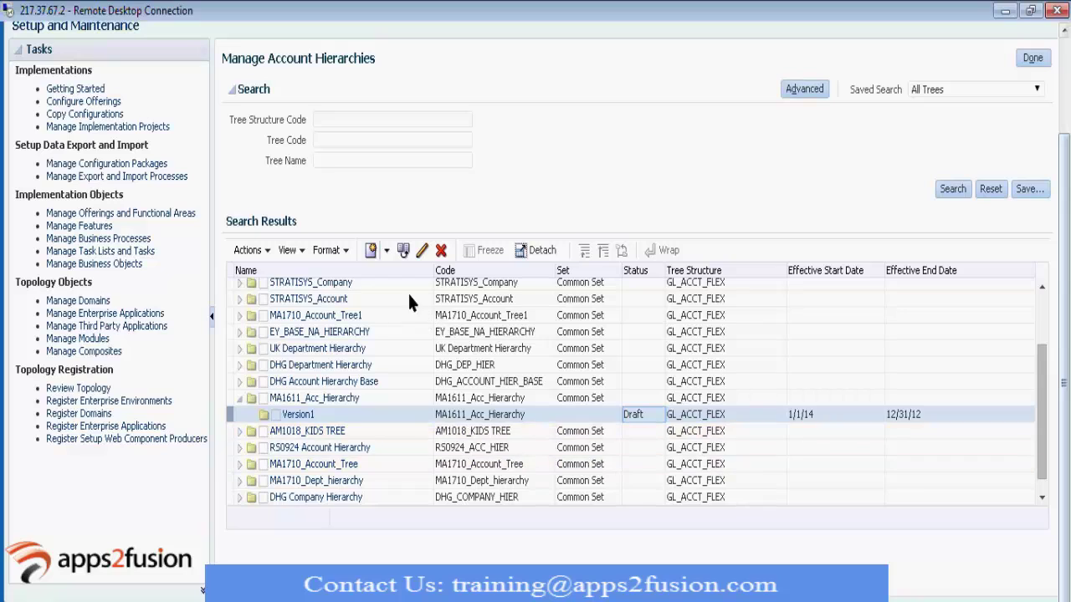
left_click(265, 251)
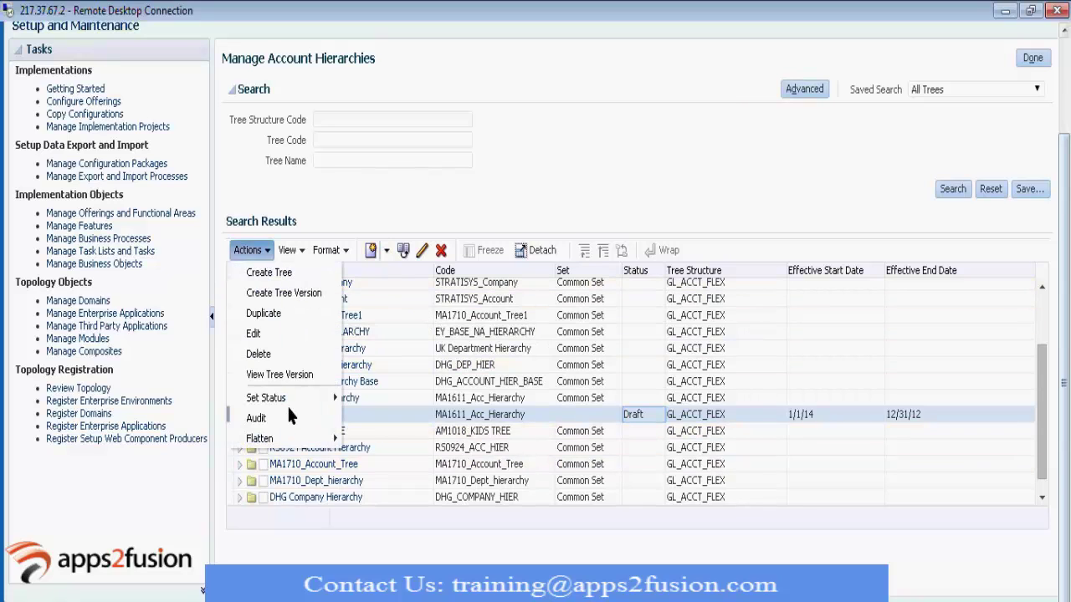
left_click(244, 398)
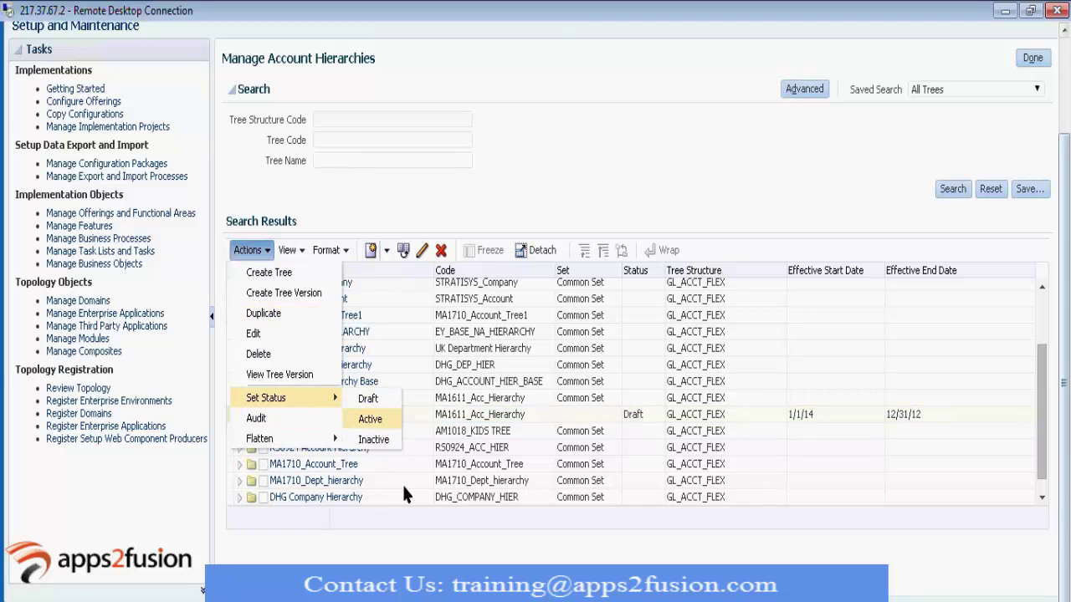
Set Version1 to Active and run an online audit until all validators pass
left_click(370, 418)
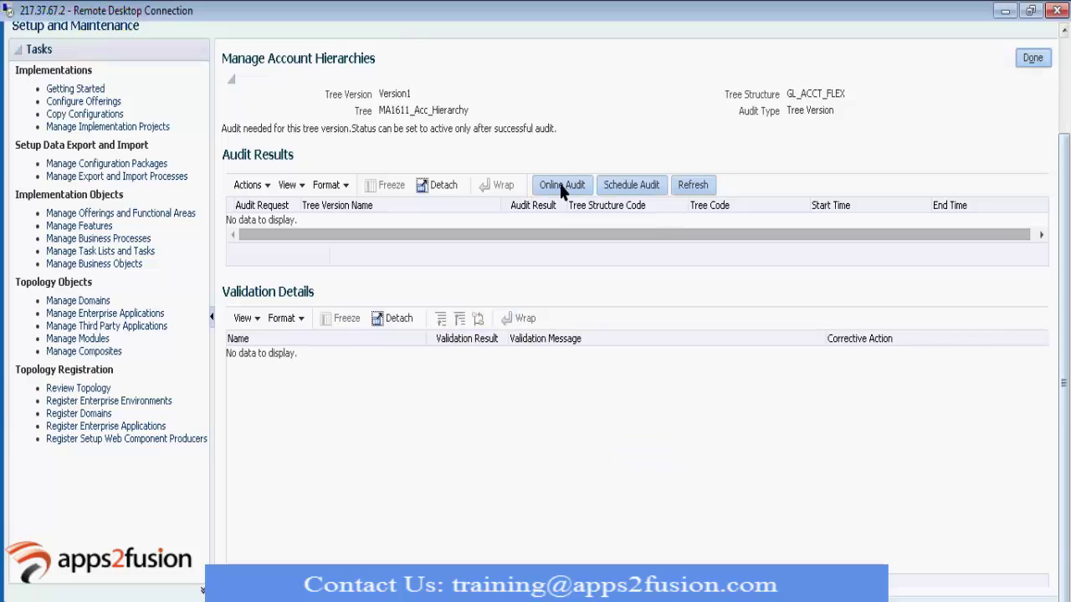
left_click(562, 188)
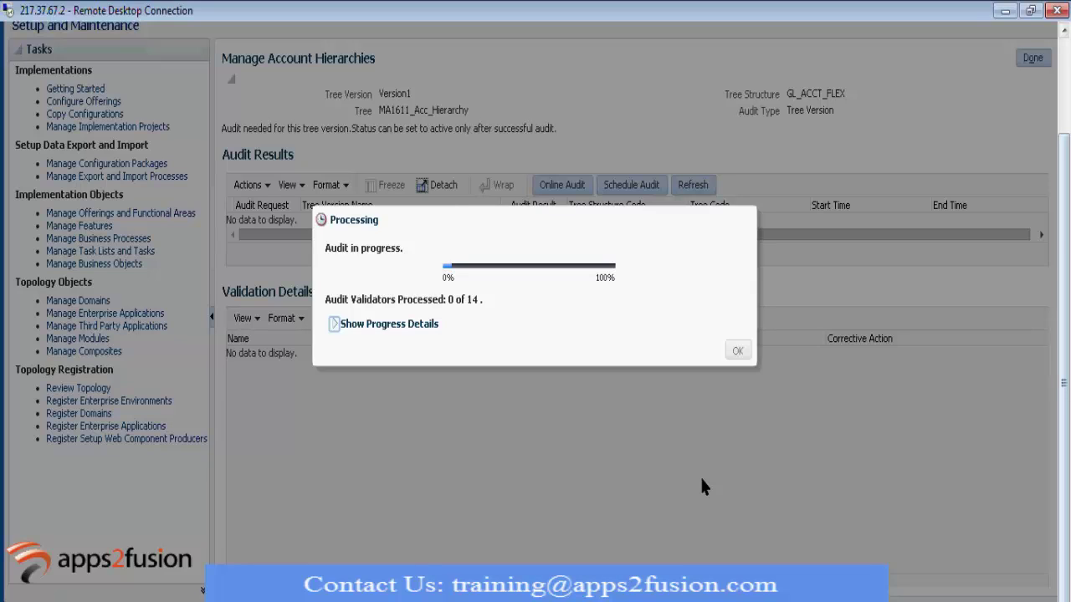
left_click(737, 352)
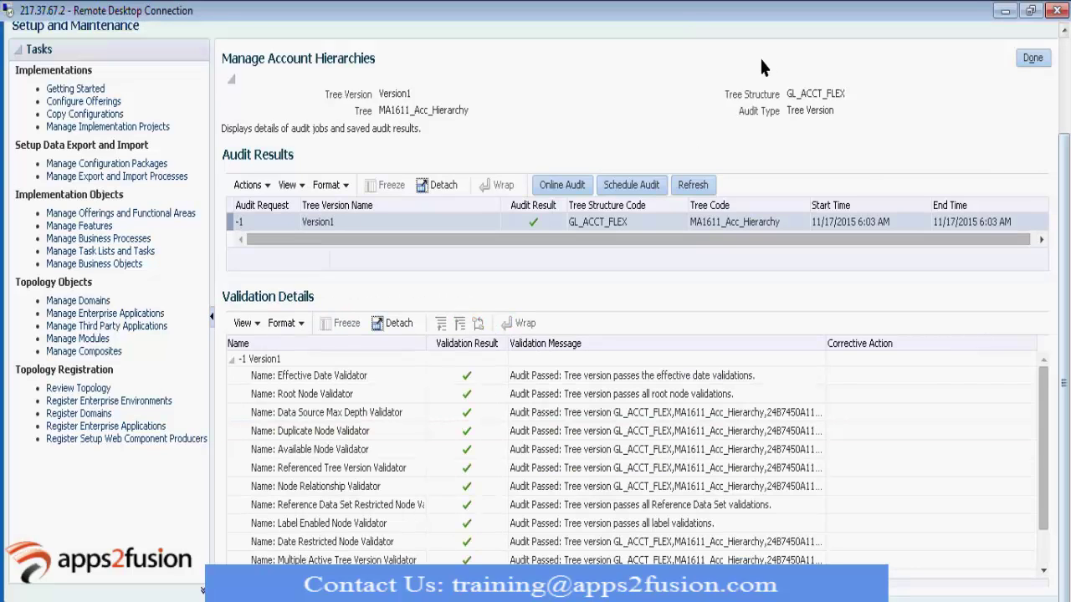
Return to the hierarchy list, confirm Version1 is Active, and go to Publish Account Hierarchies
left_click(1035, 57)
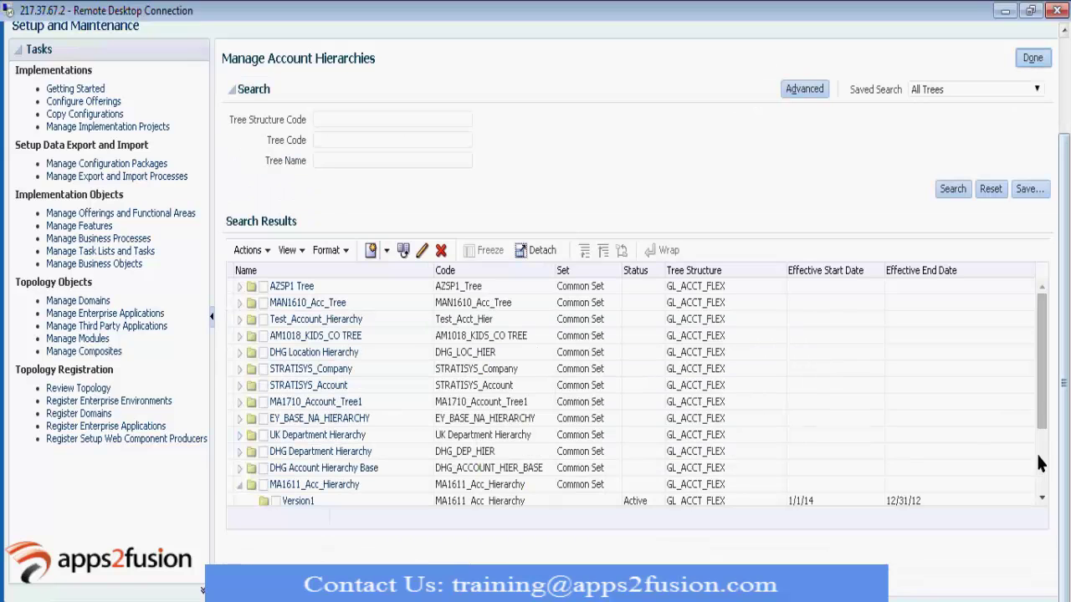
left_click(645, 502)
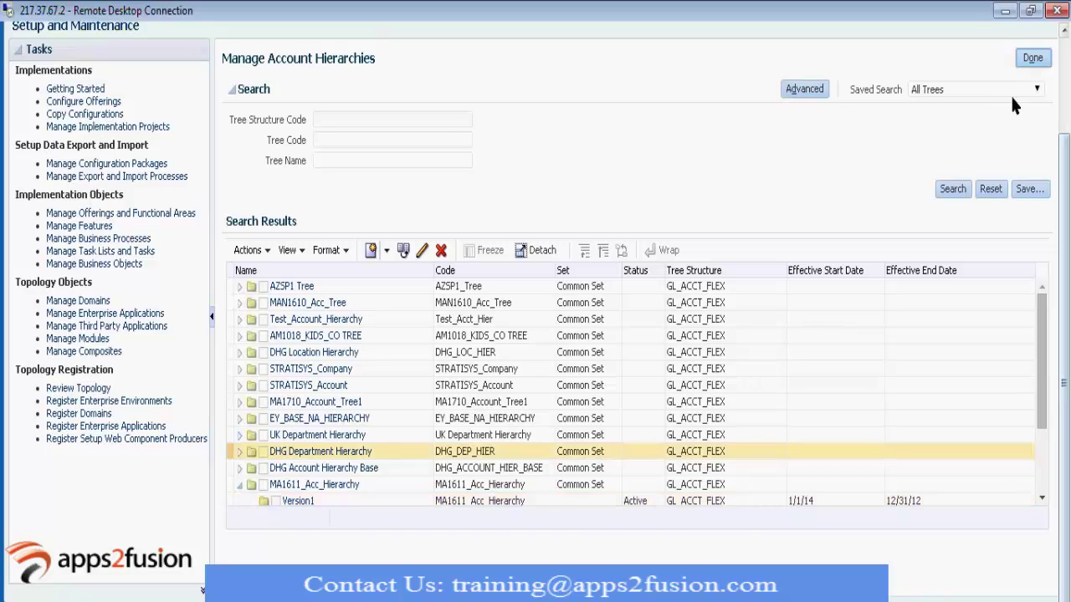
left_click(1033, 57)
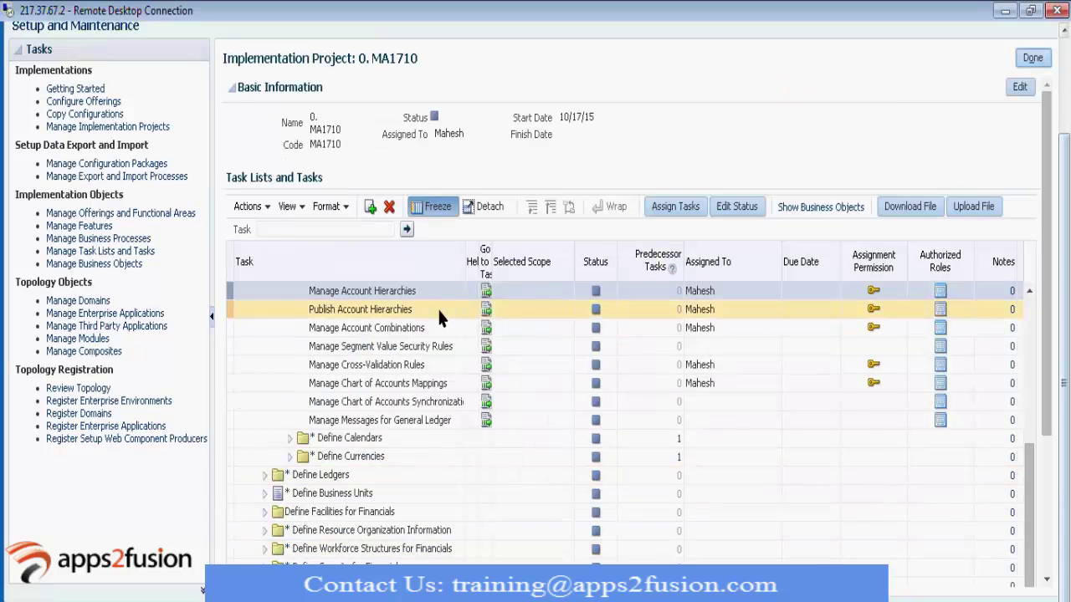
left_click(438, 308)
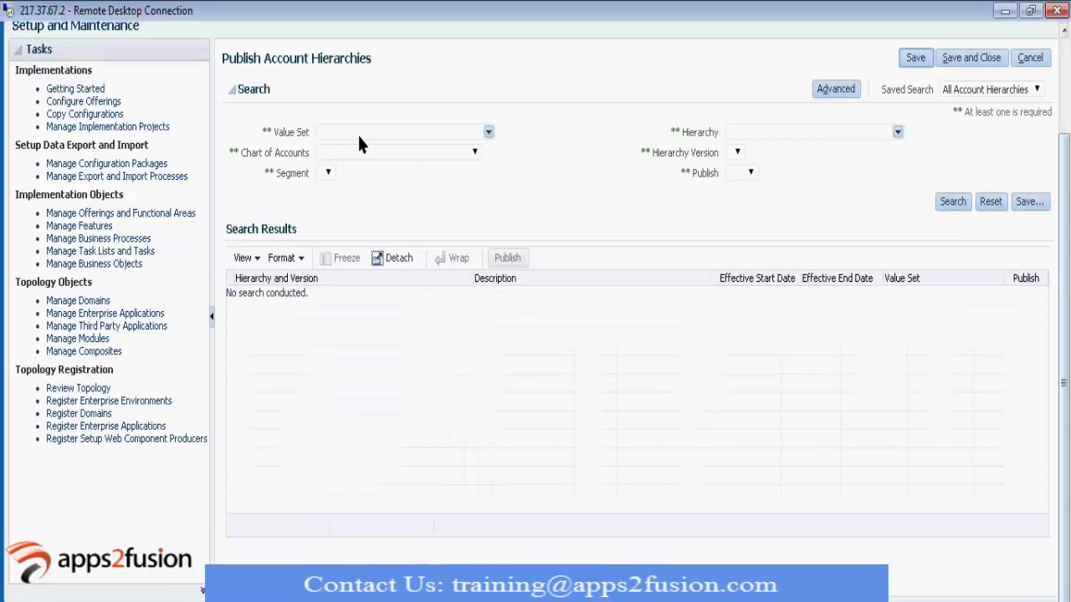
Search for account hierarchies in the MA1611_Account value set
left_click(372, 133)
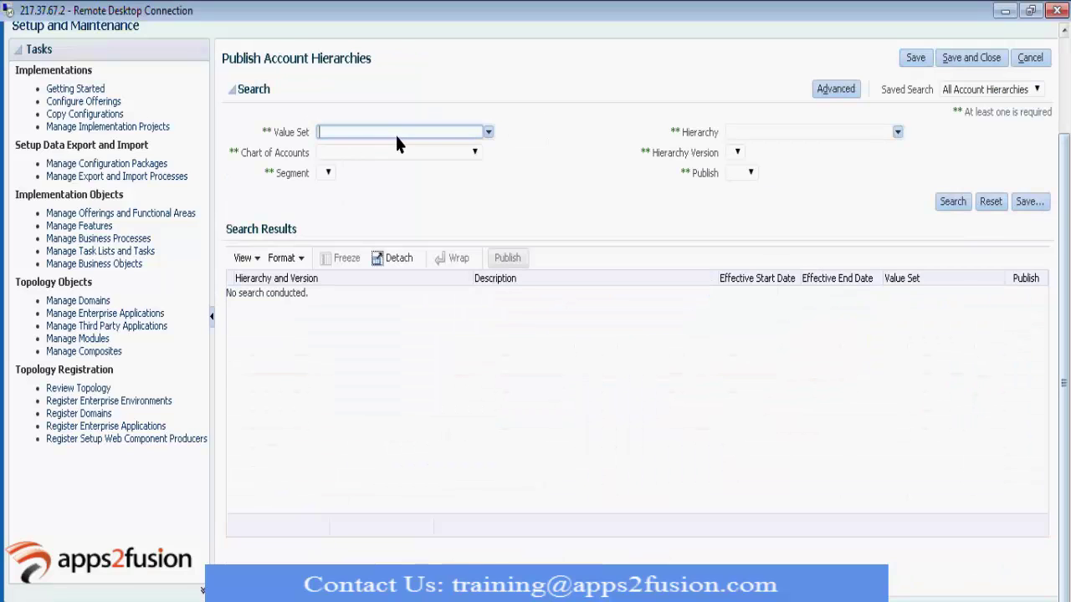
type("MA1611_Account")
key("Tab")
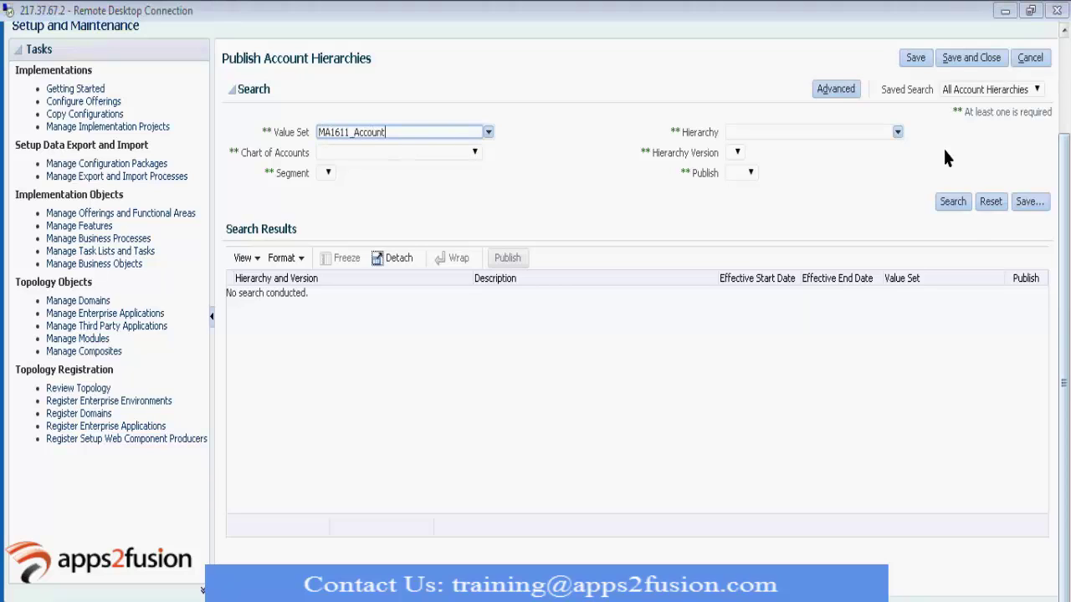
left_click(954, 209)
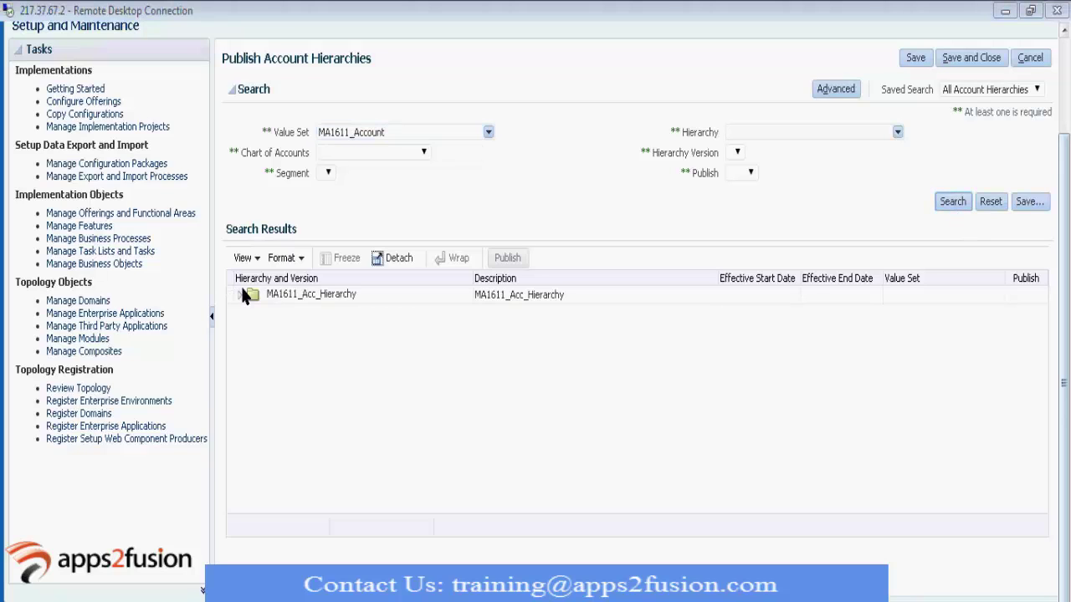
Mark Version1 of MA1611_Acc_Hierarchy for publishing and publish it
left_click(244, 300)
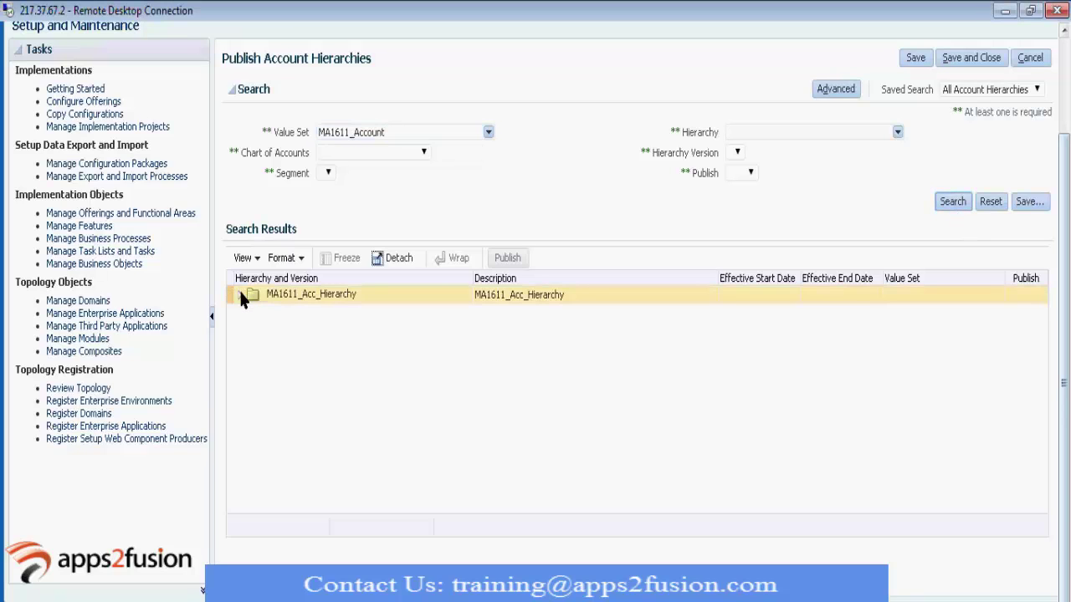
left_click(240, 296)
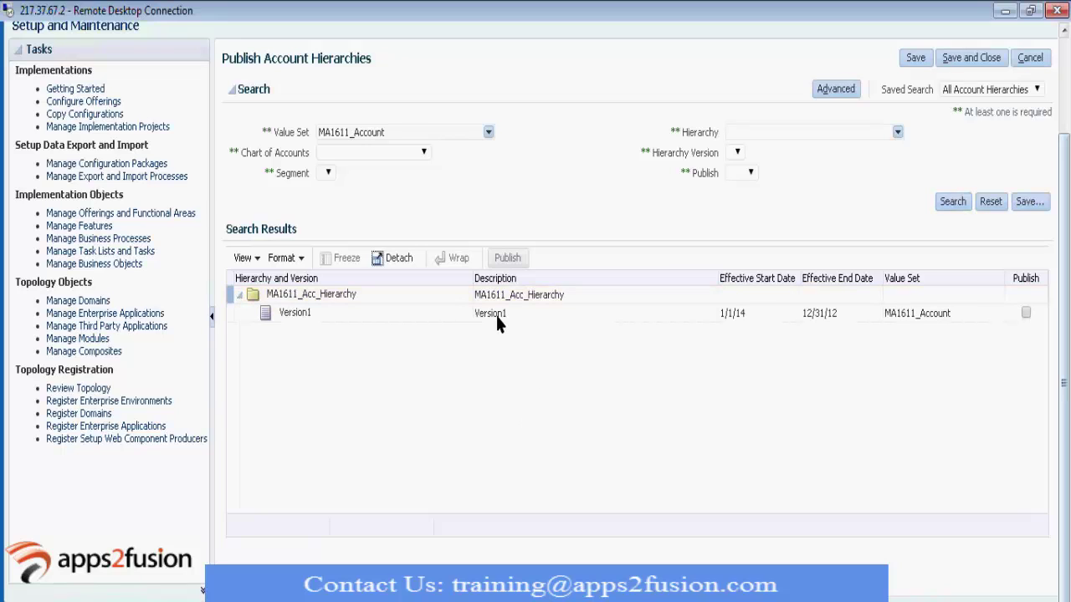
left_click(495, 313)
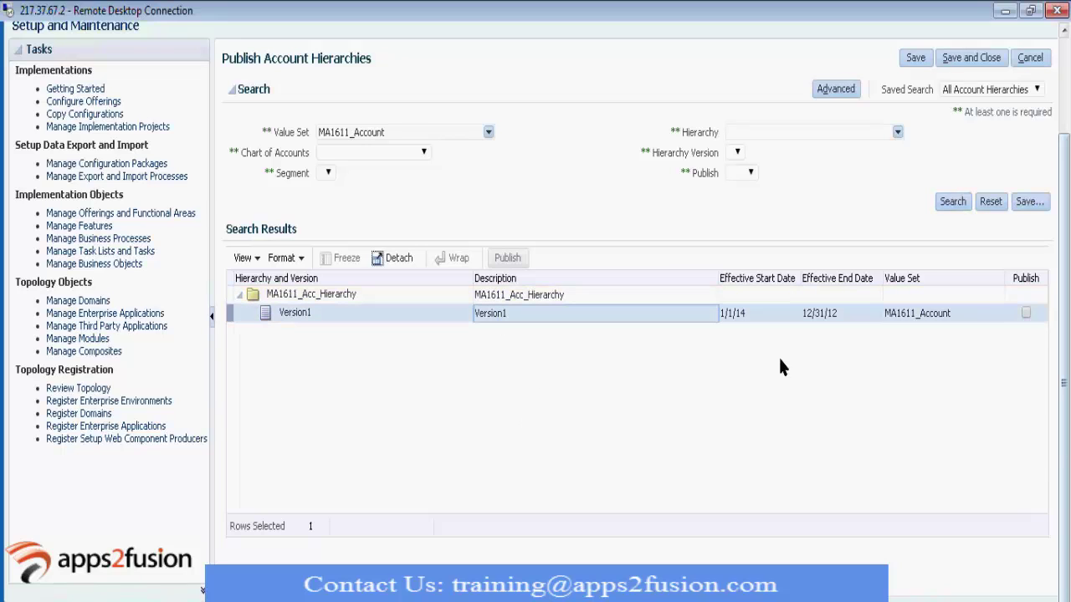
left_click(1026, 313)
left_click(508, 259)
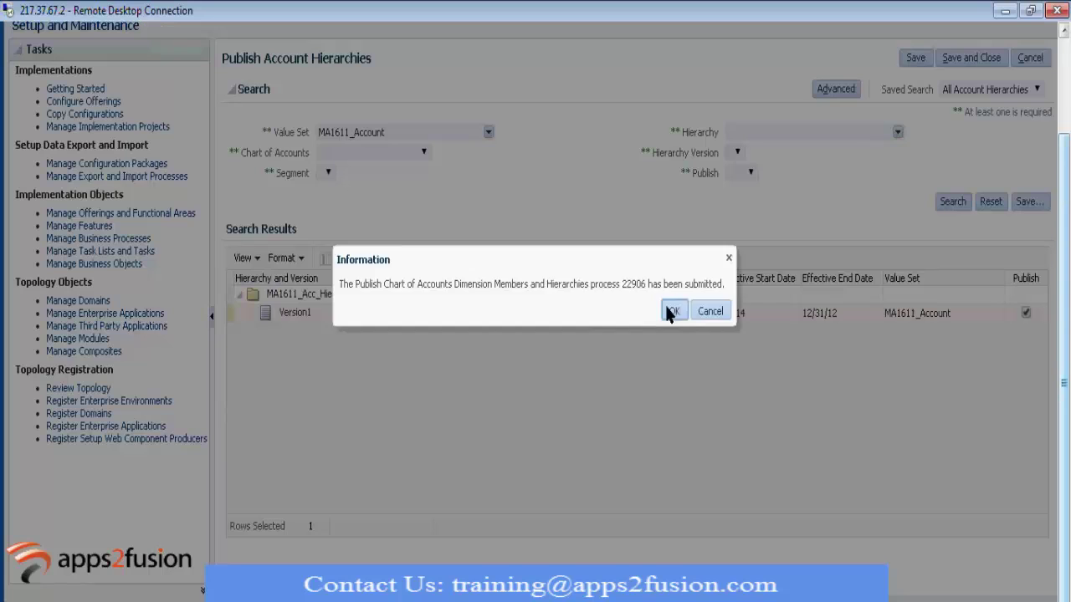
Acknowledge the publish confirmation and save and close back to the MA1710 project
left_click(671, 311)
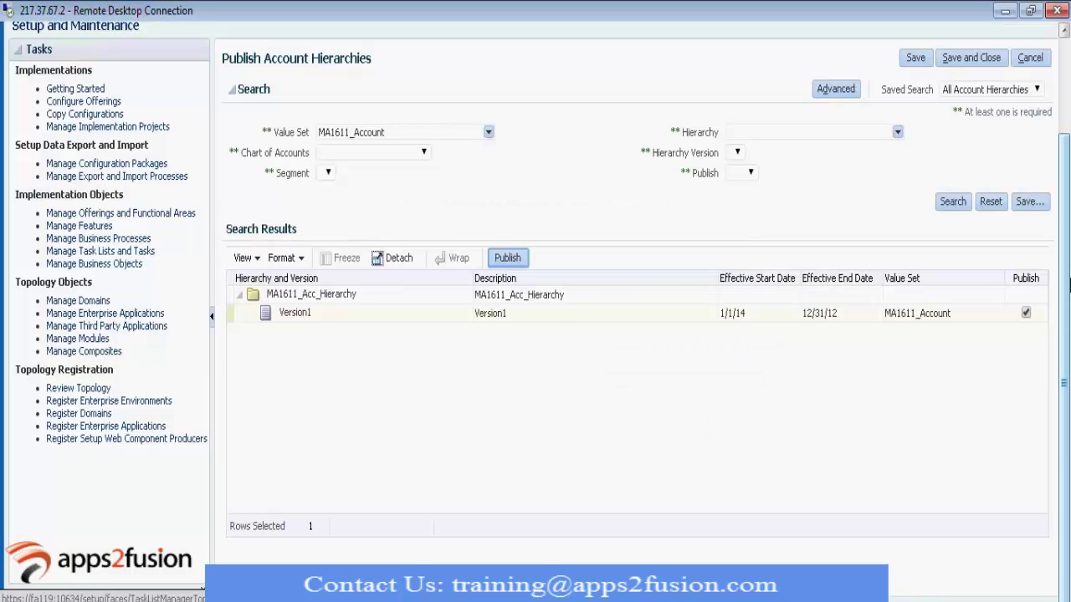
scroll(1069, 285, "up", 3)
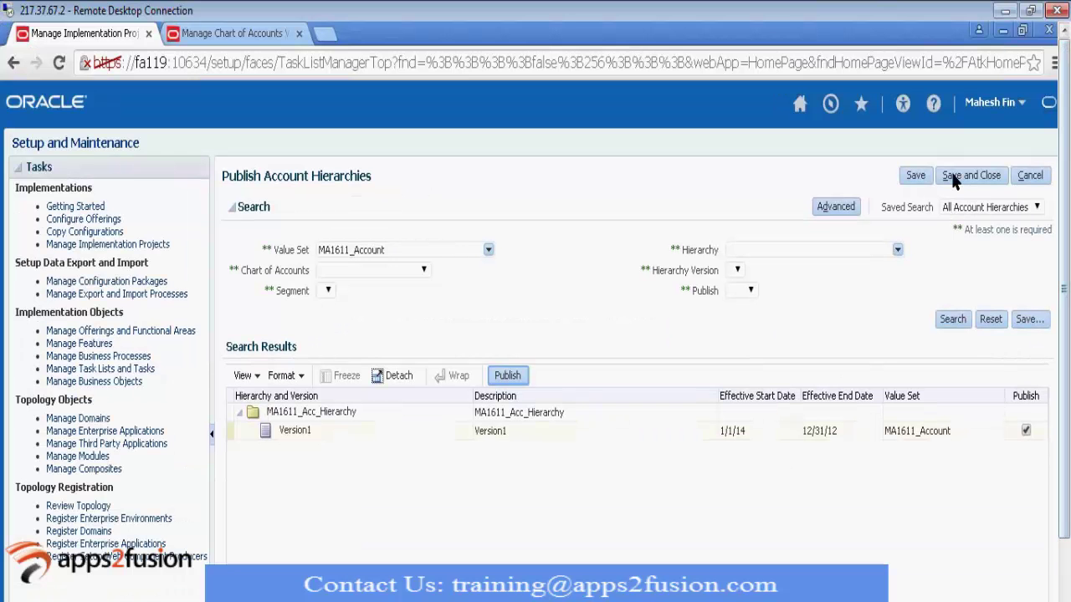
left_click(966, 181)
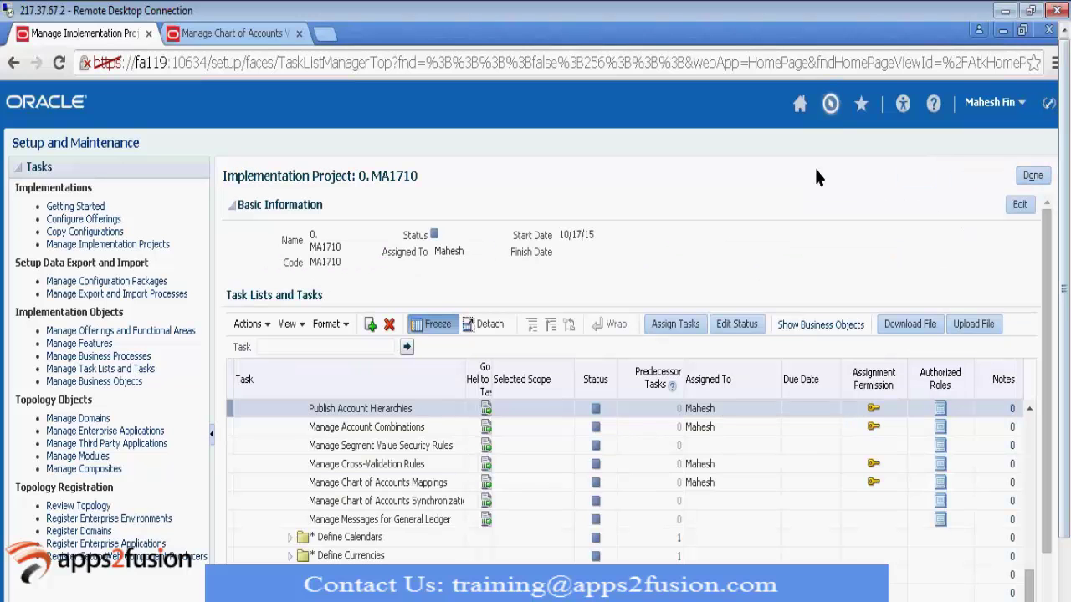
left_click(1050, 102)
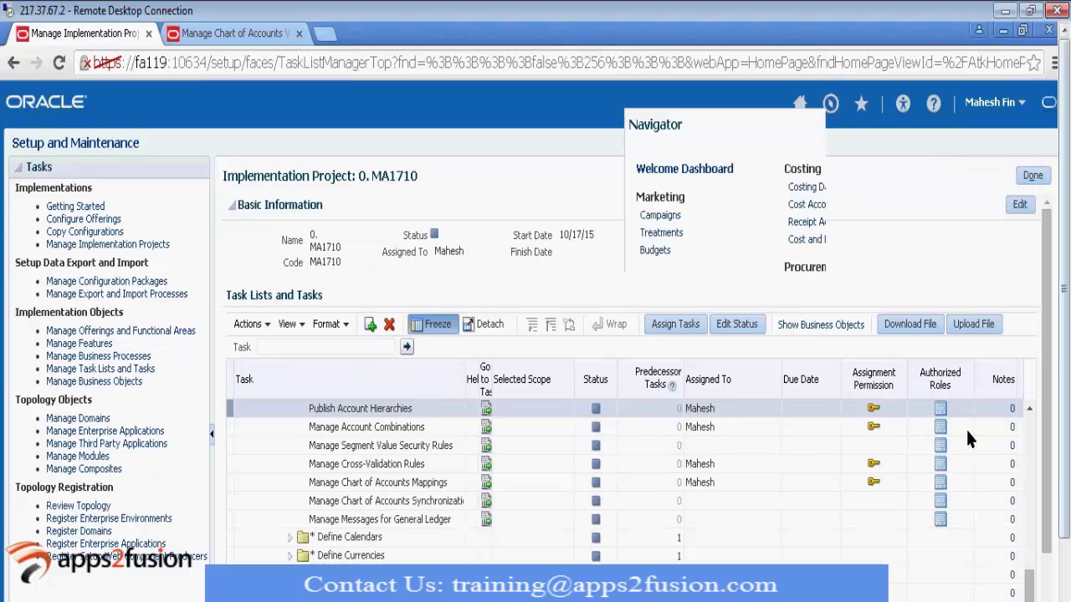